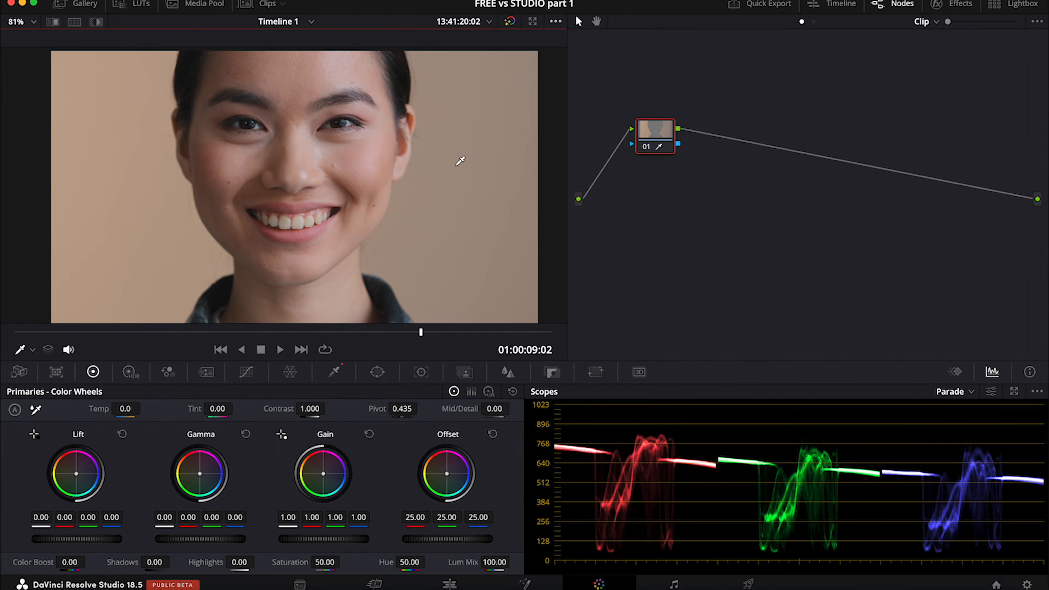
# Label node 01 as Face Refinement
pyautogui.rightClick(661, 138)
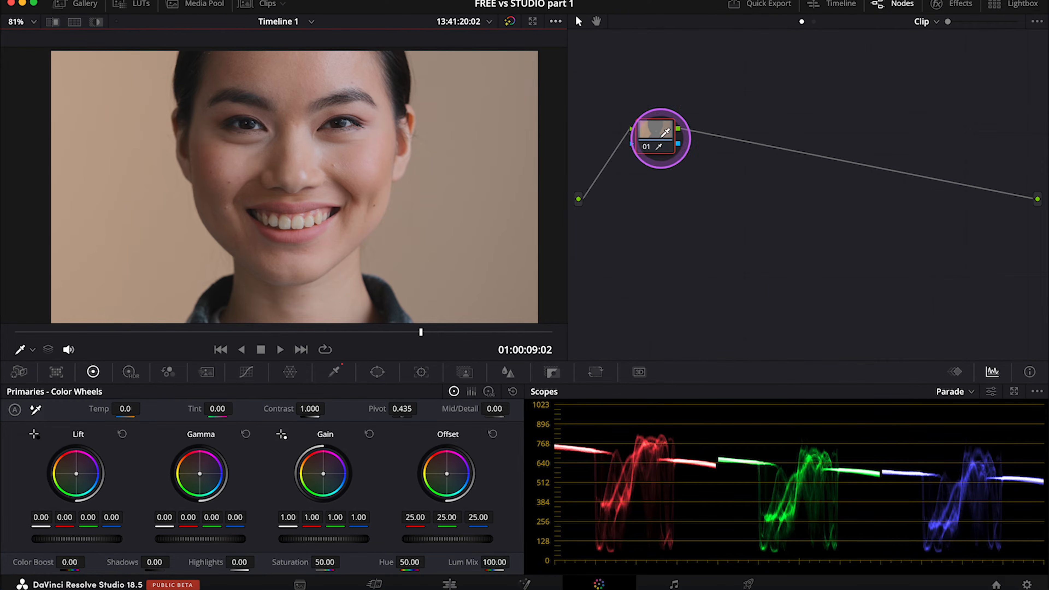
pyautogui.click(686, 164)
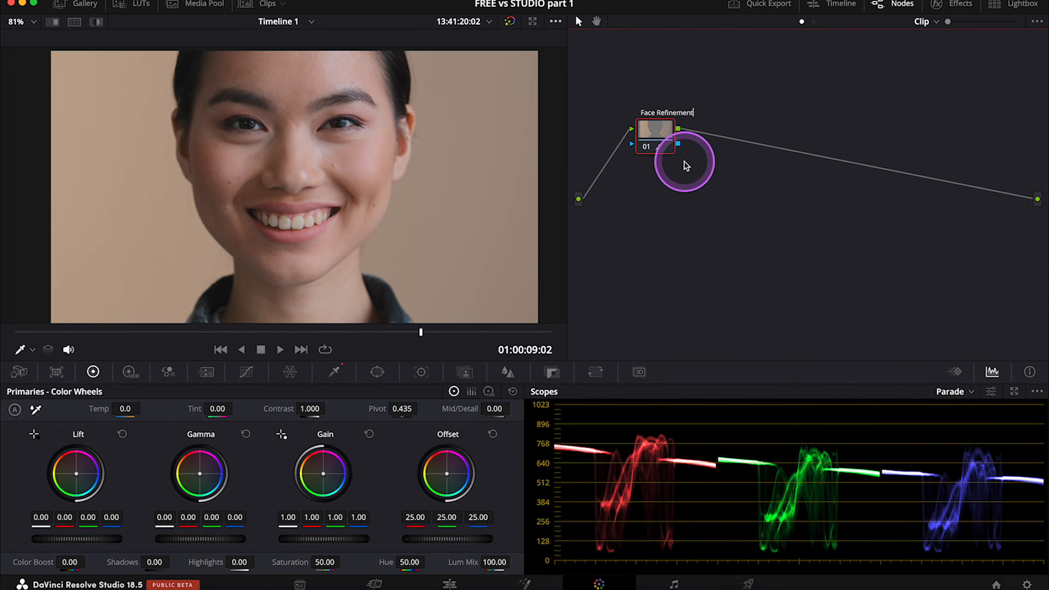
pyautogui.press('Return')
# Search the effects library for "face" and apply the Face Refinement effect to node 01
pyautogui.click(950, 4)
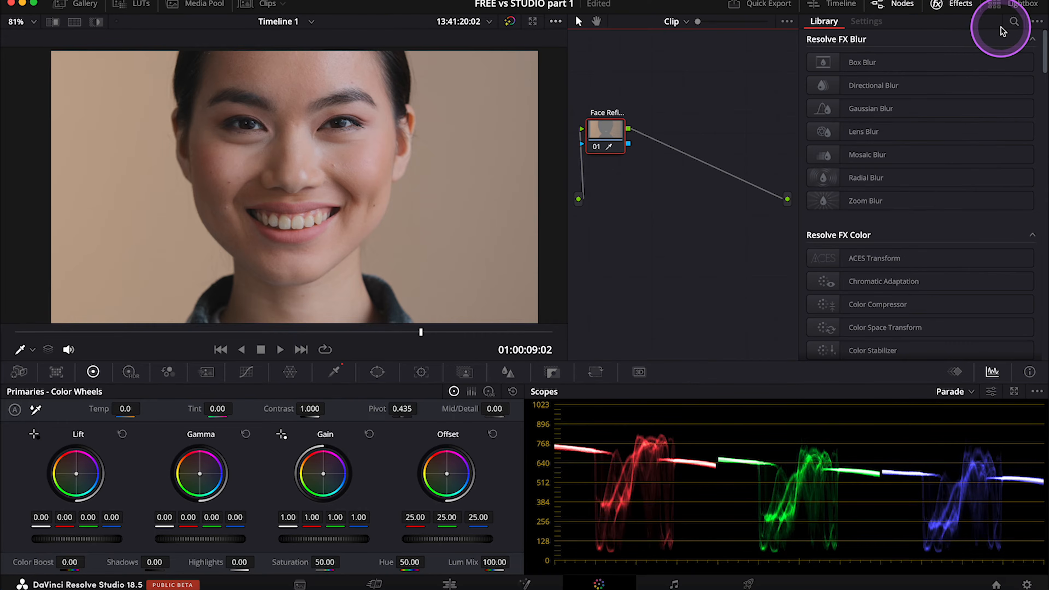
pyautogui.click(1014, 22)
pyautogui.write('face')
pyautogui.click(878, 104)
pyautogui.moveTo(878, 105); pyautogui.dragTo(616, 140)
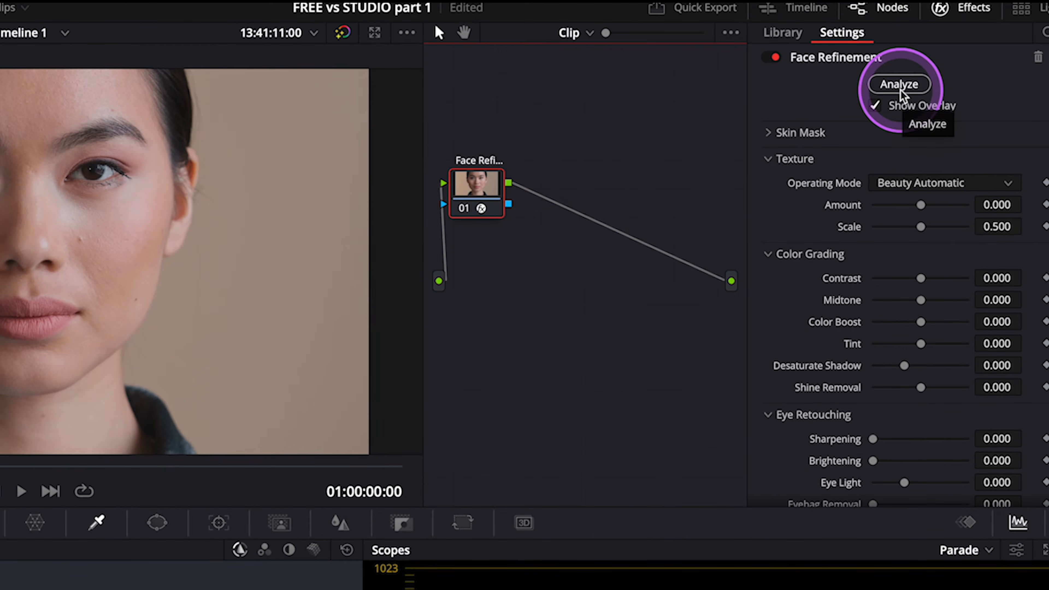
# Analyze the clip's face with Face Refinement, hide the tracking overlay and return to the first frame
pyautogui.click(907, 89)
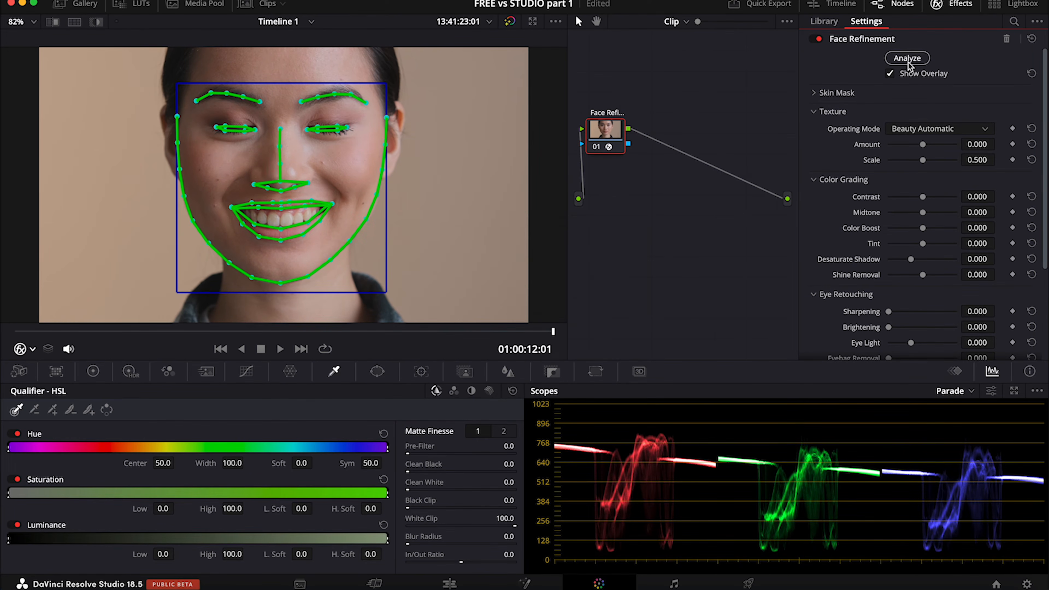
pyautogui.click(890, 74)
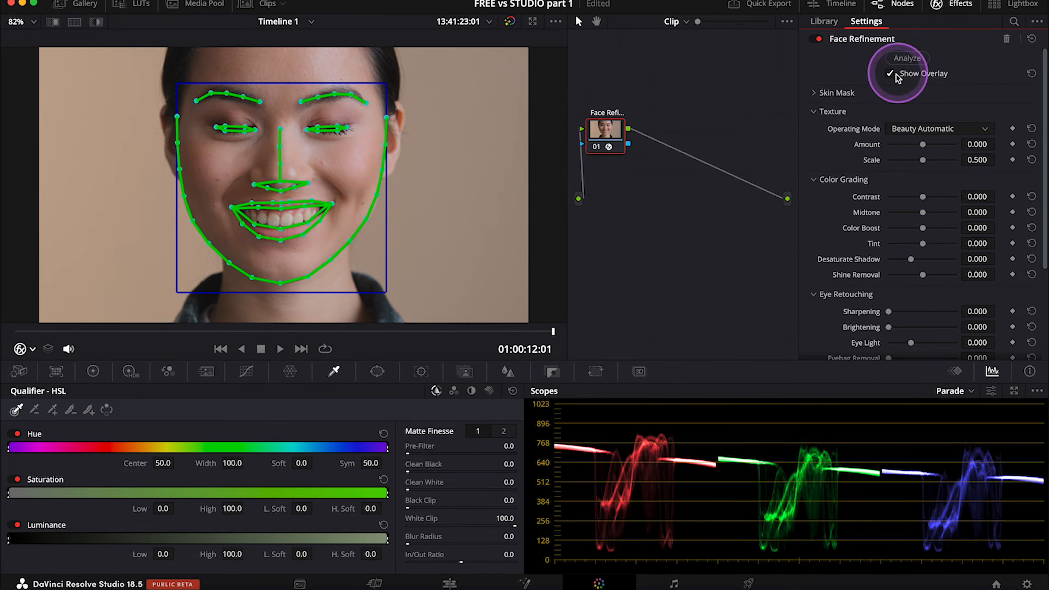
pyautogui.click(875, 106)
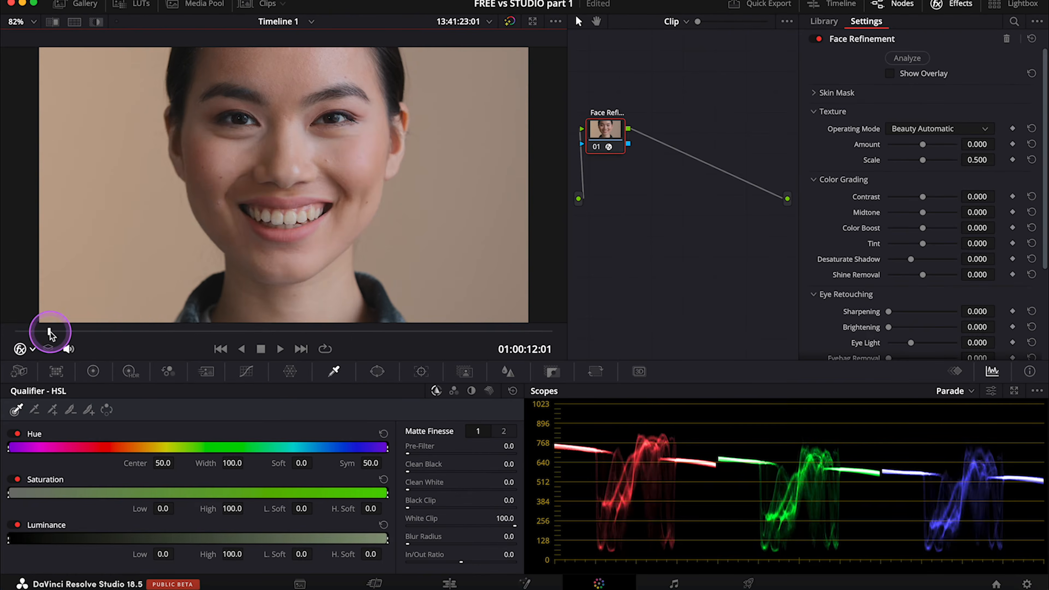
pyautogui.click(17, 466)
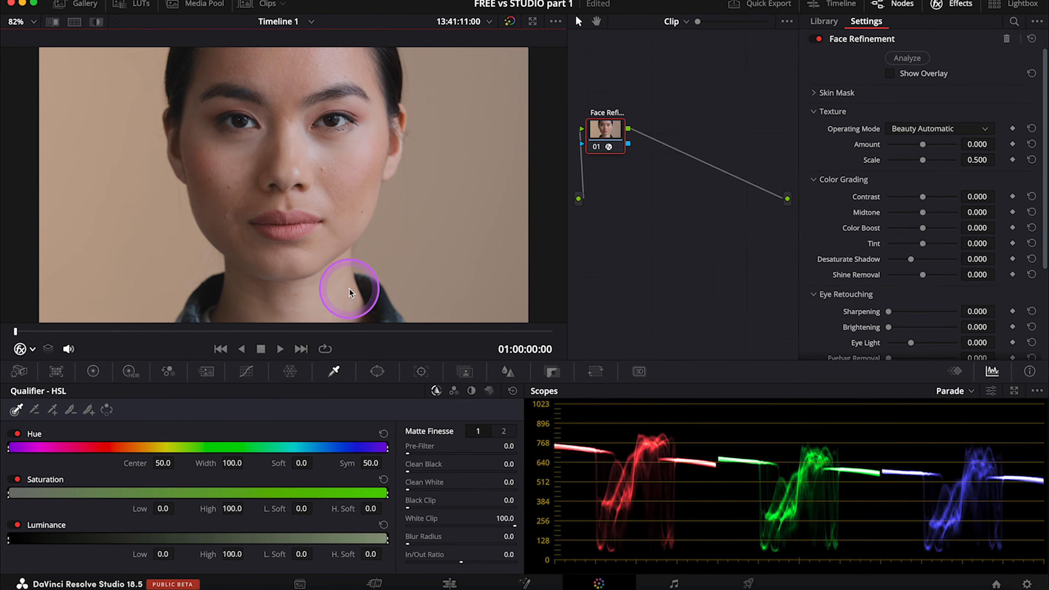
# Set the texture mode to Beauty Advanced with smoothing threshold -0.046 and diffuse lighting 0.568, and compare with the node bypassed
pyautogui.scroll(5, 400, 168)
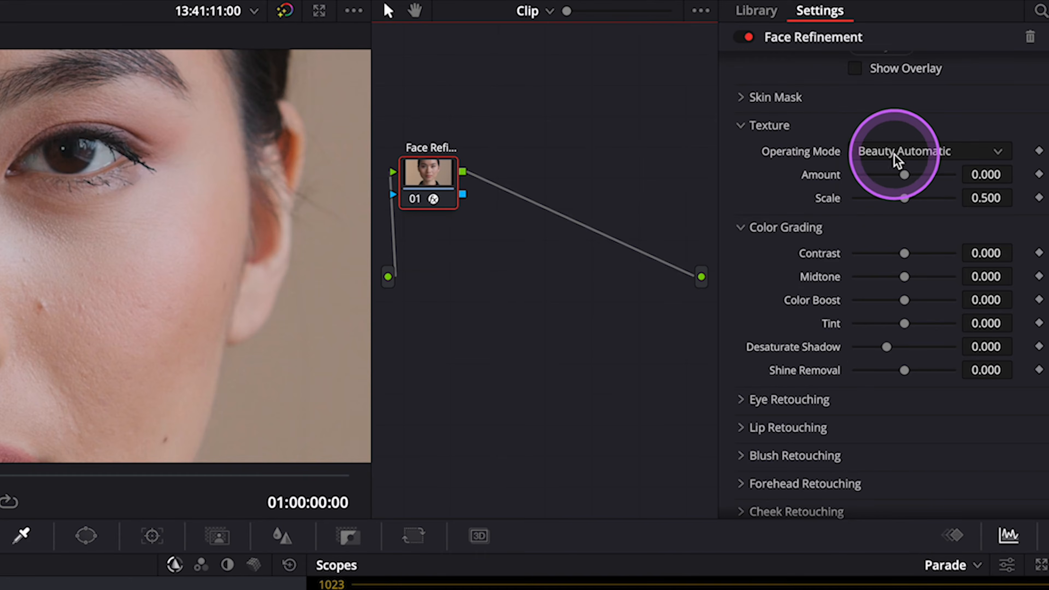
pyautogui.click(896, 159)
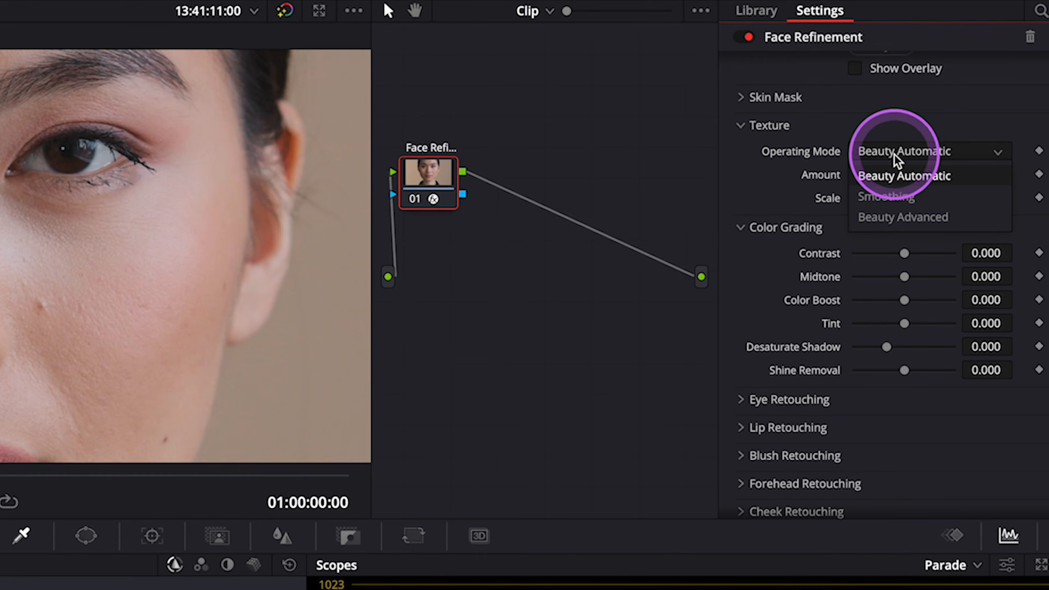
pyautogui.click(894, 217)
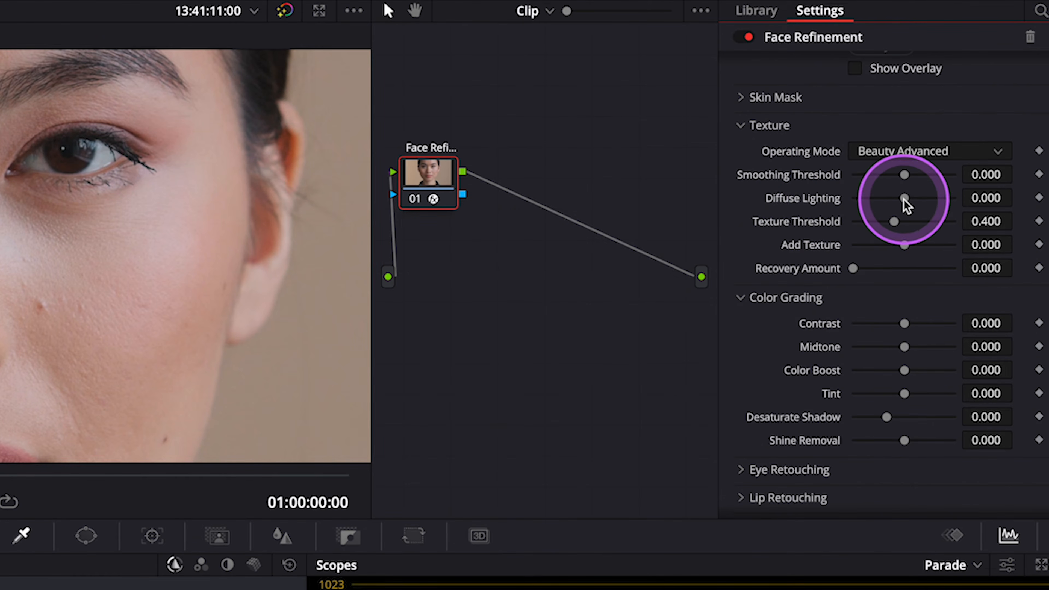
pyautogui.moveTo(904, 199); pyautogui.dragTo(924, 203)
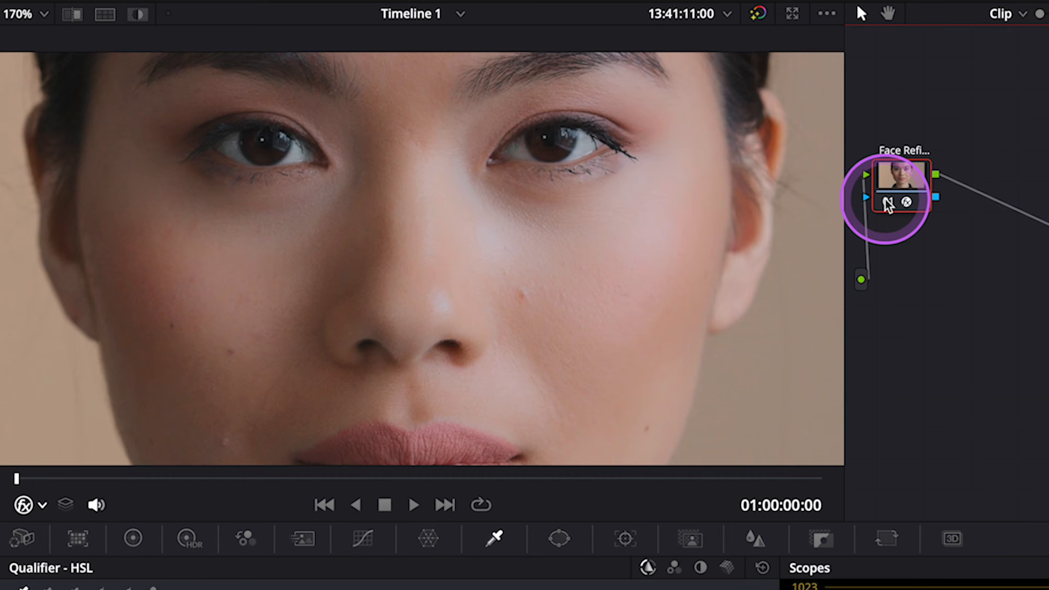
pyautogui.click(597, 148)
pyautogui.click(887, 203)
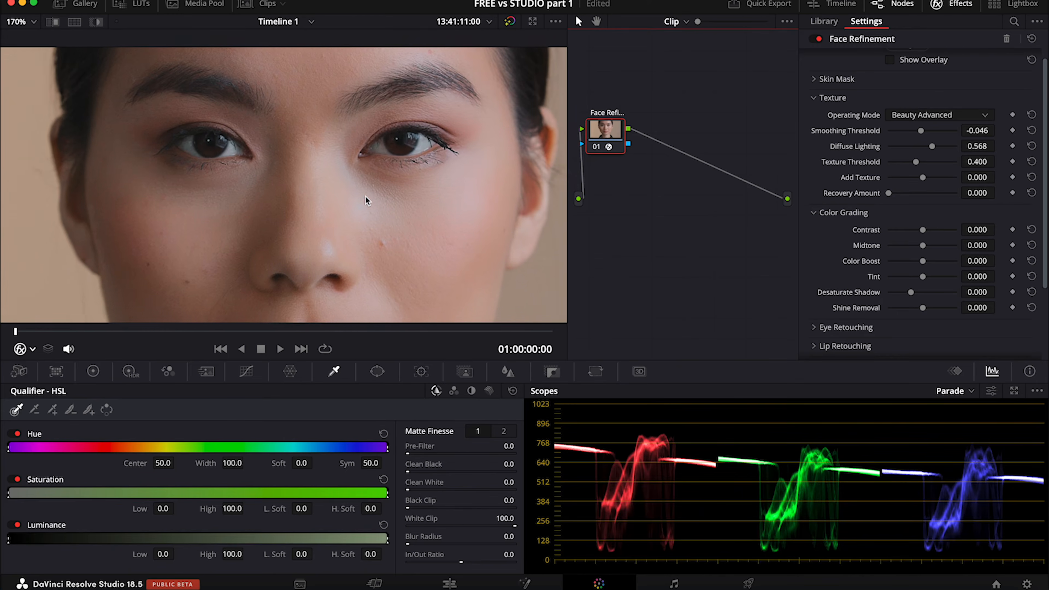
# Set eye retouching to sharpening 0.294, brightening 0.156 and eye light 0.215, and compare the eyes with the node bypassed
pyautogui.scroll(3, 368, 200)
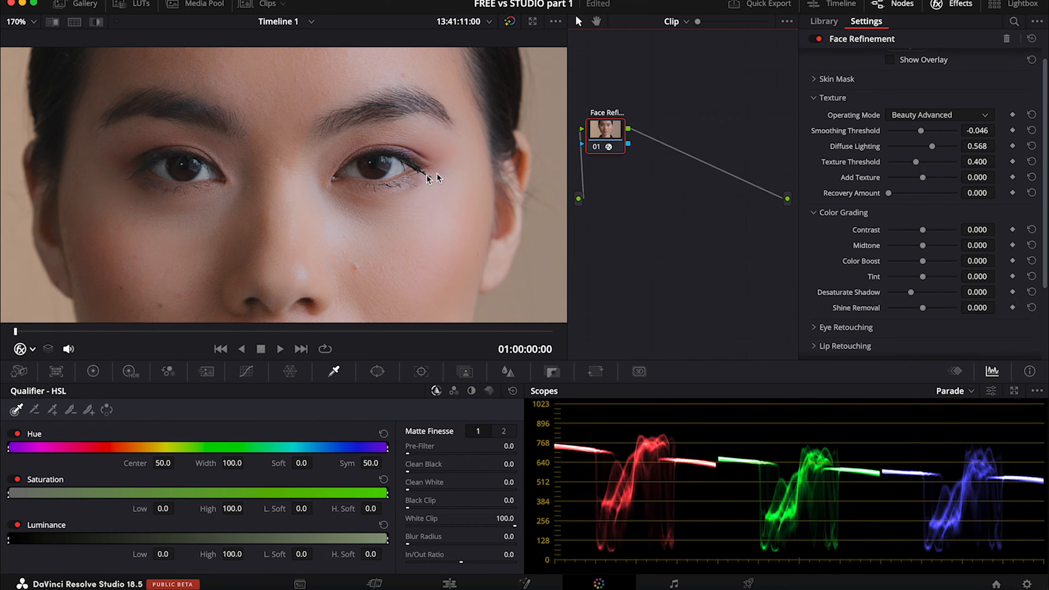
pyautogui.scroll(-5, 883, 231)
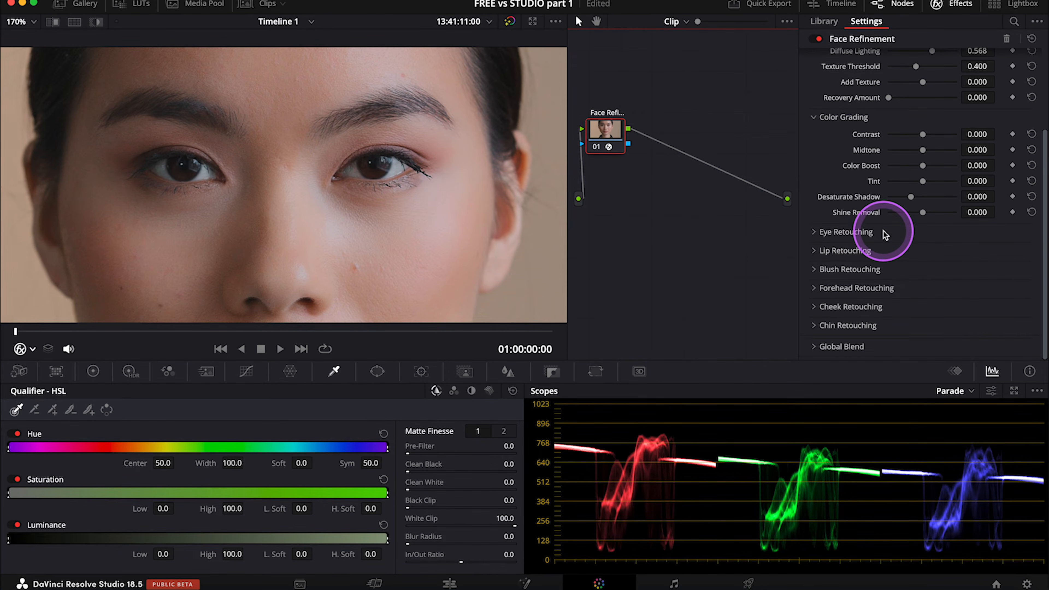
pyautogui.click(816, 232)
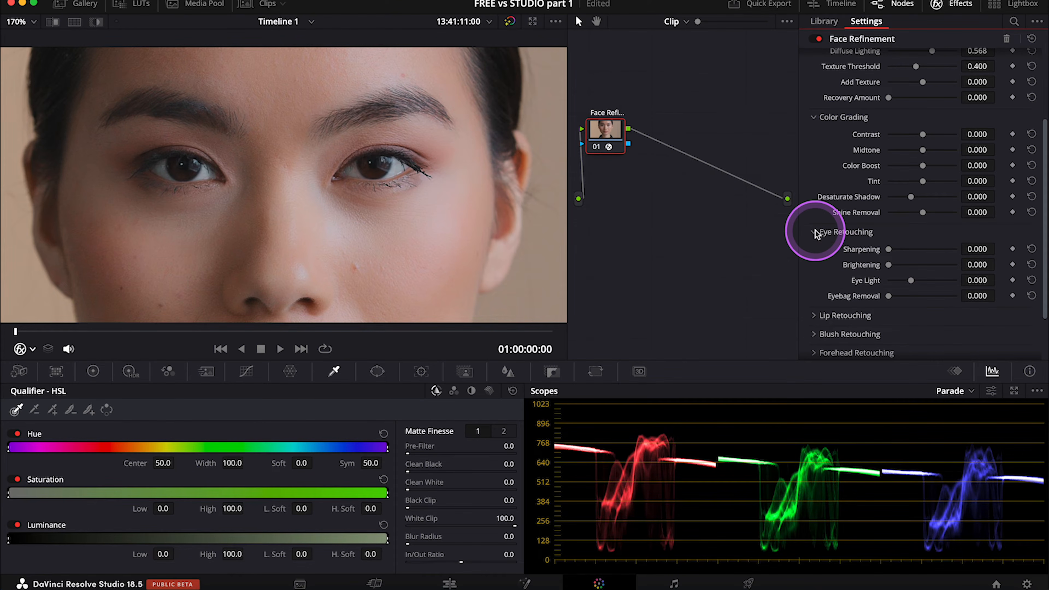
pyautogui.scroll(-1, 851, 256)
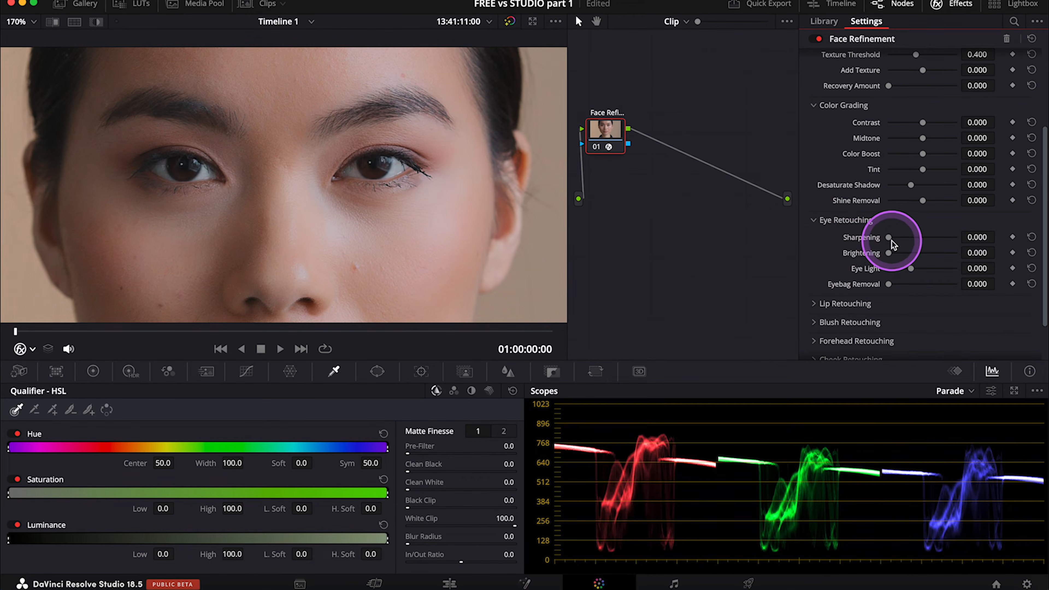
pyautogui.moveTo(891, 243); pyautogui.dragTo(909, 246)
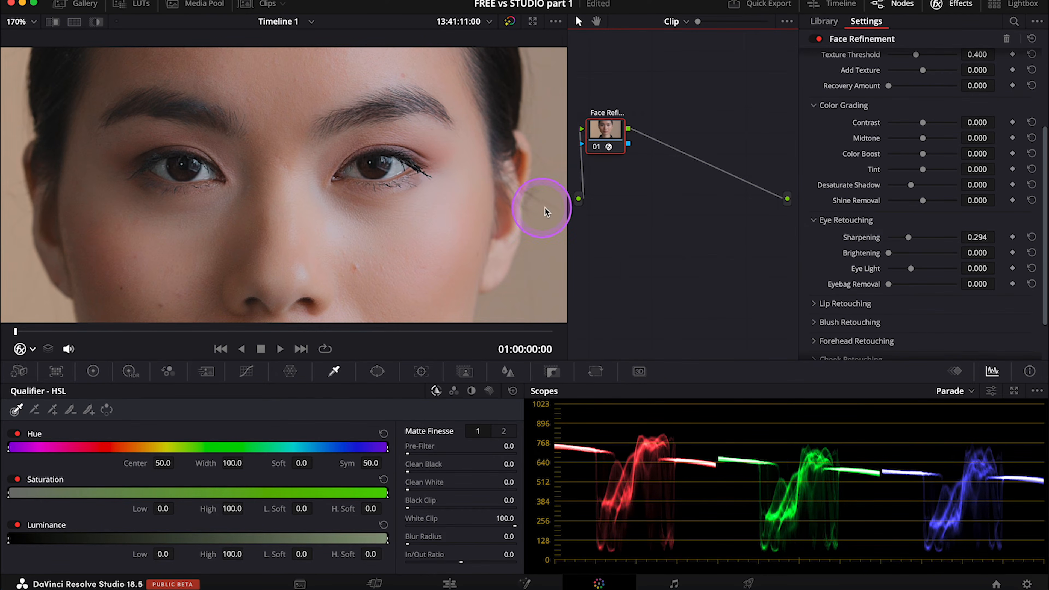
pyautogui.moveTo(888, 253); pyautogui.dragTo(903, 260)
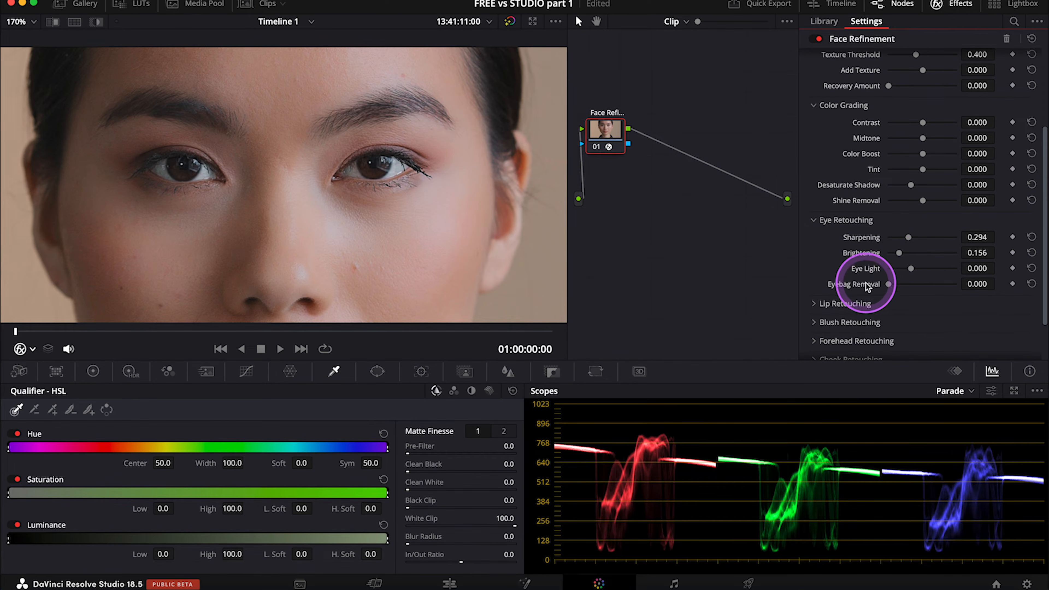
pyautogui.scroll(-1, 905, 265)
pyautogui.moveTo(912, 253); pyautogui.dragTo(888, 238)
pyautogui.scroll(-2, 921, 242)
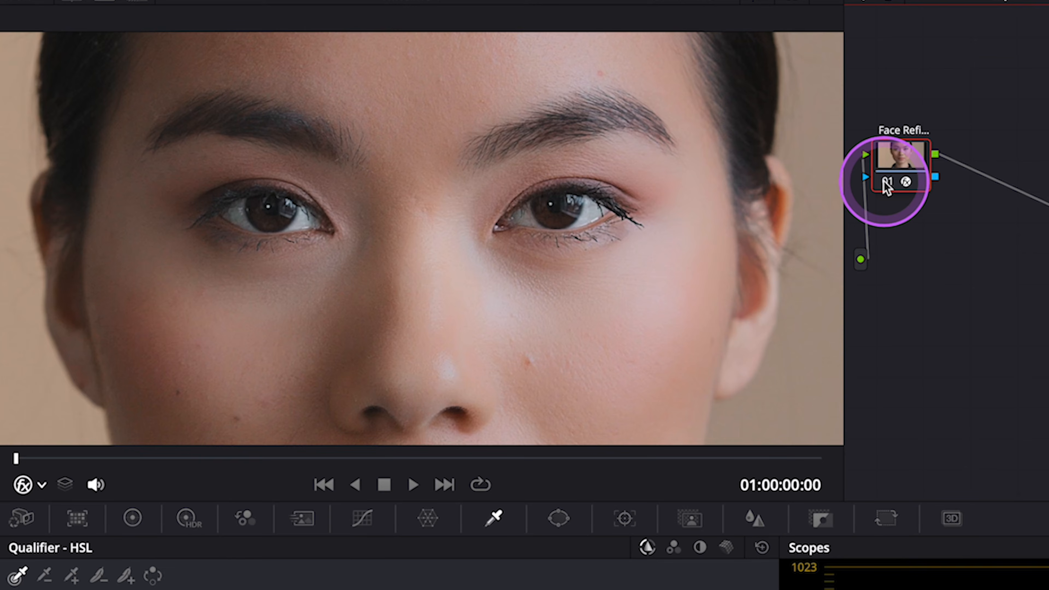
pyautogui.click(883, 182)
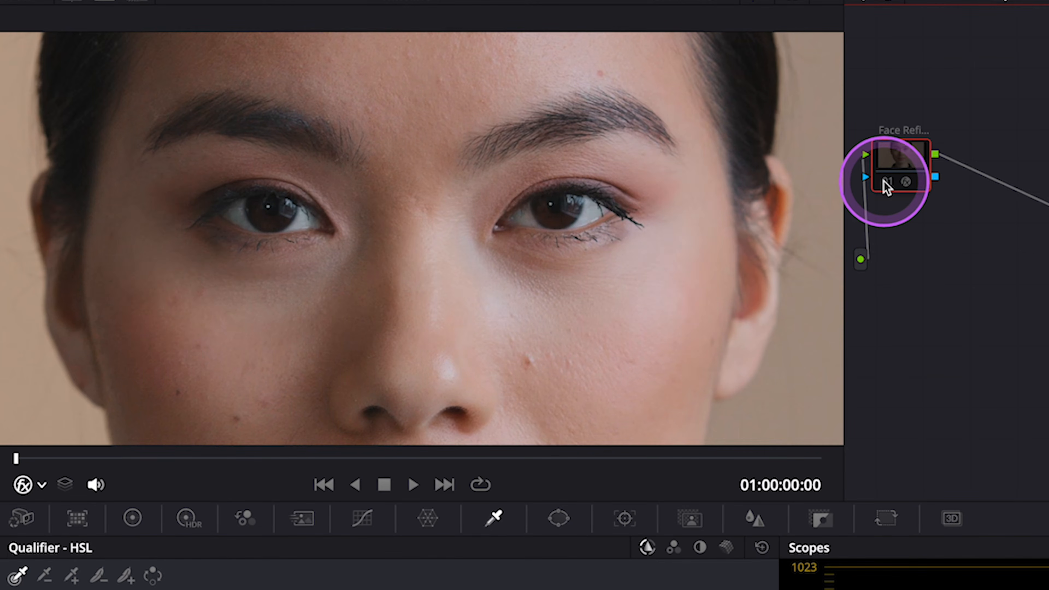
pyautogui.click(883, 181)
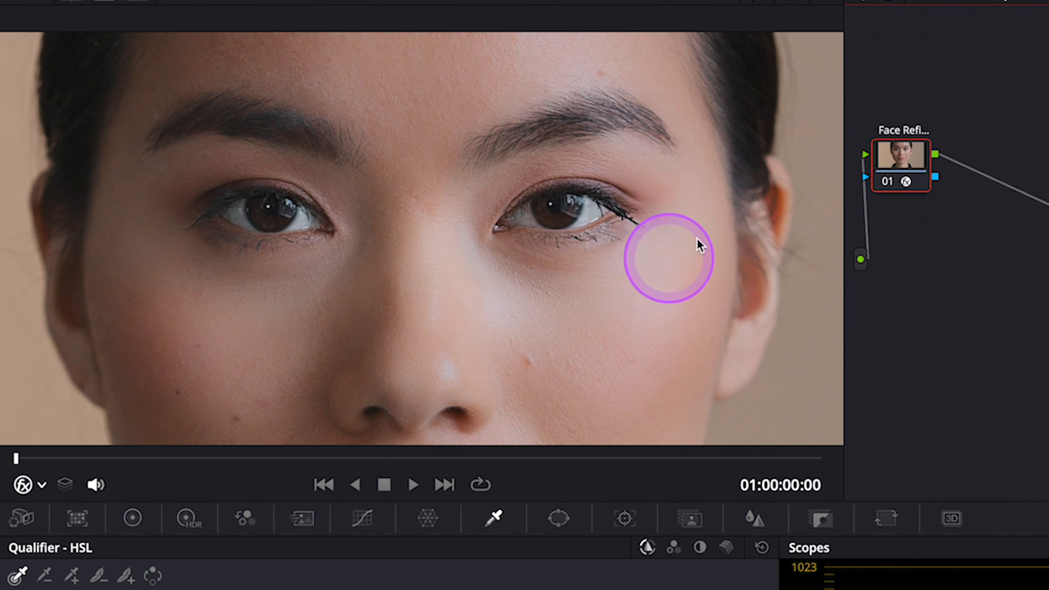
# Set the lip retouching hue to 0.064 and saturation to 0.083
pyautogui.scroll(-5, 649, 226)
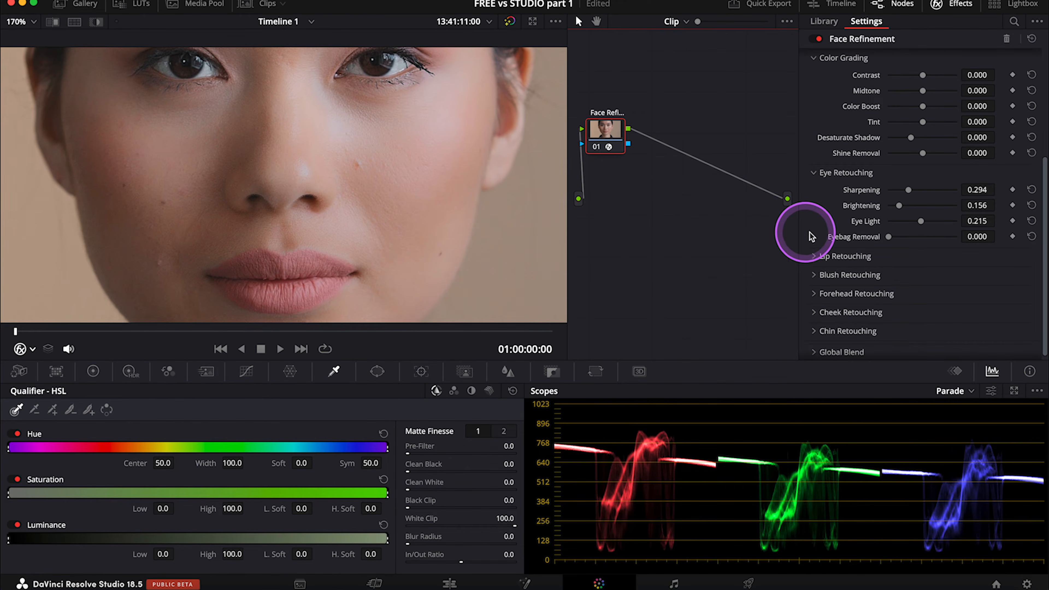
pyautogui.click(816, 255)
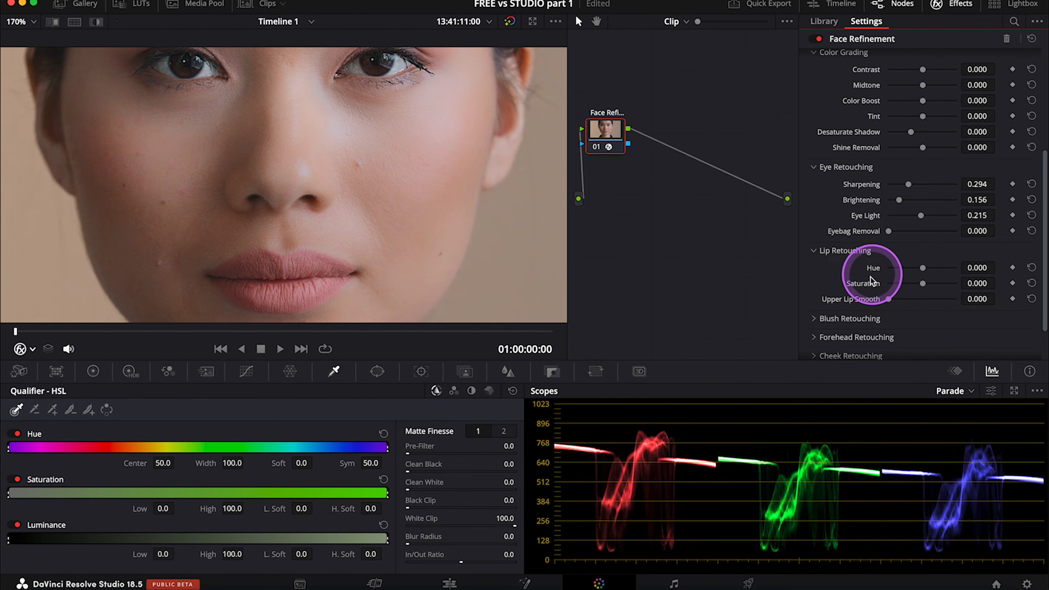
pyautogui.moveTo(923, 268)
pyautogui.mouseDown()
pyautogui.moveTo(948, 273)
pyautogui.moveTo(883, 260)
pyautogui.moveTo(918, 262)
pyautogui.moveTo(929, 285)
pyautogui.mouseUp()
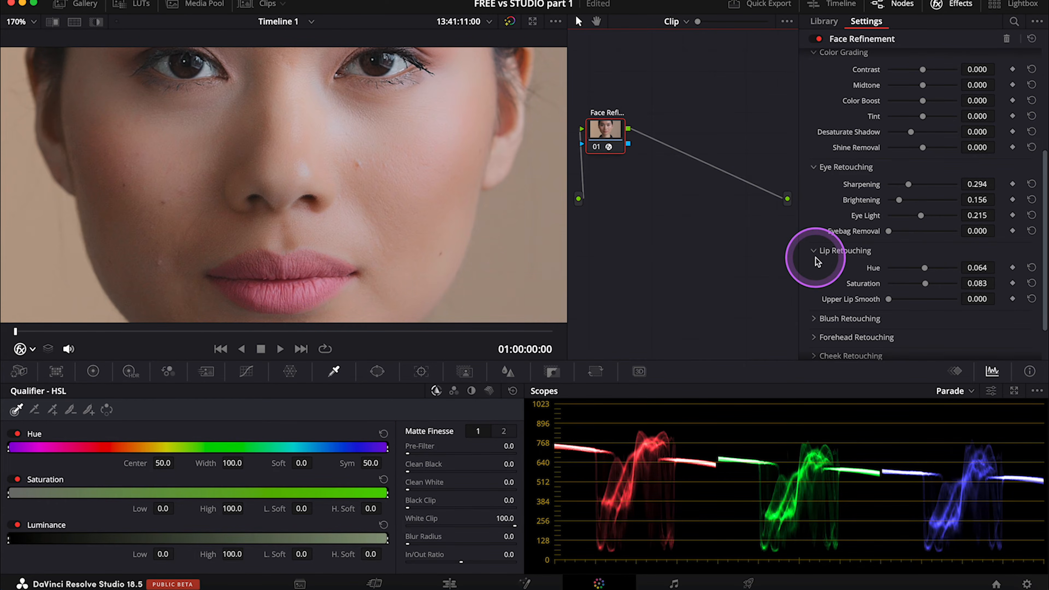
# Raise the blush retouching saturation slightly and compare the whole face with the refinement node off and on
pyautogui.scroll(-3, 844, 273)
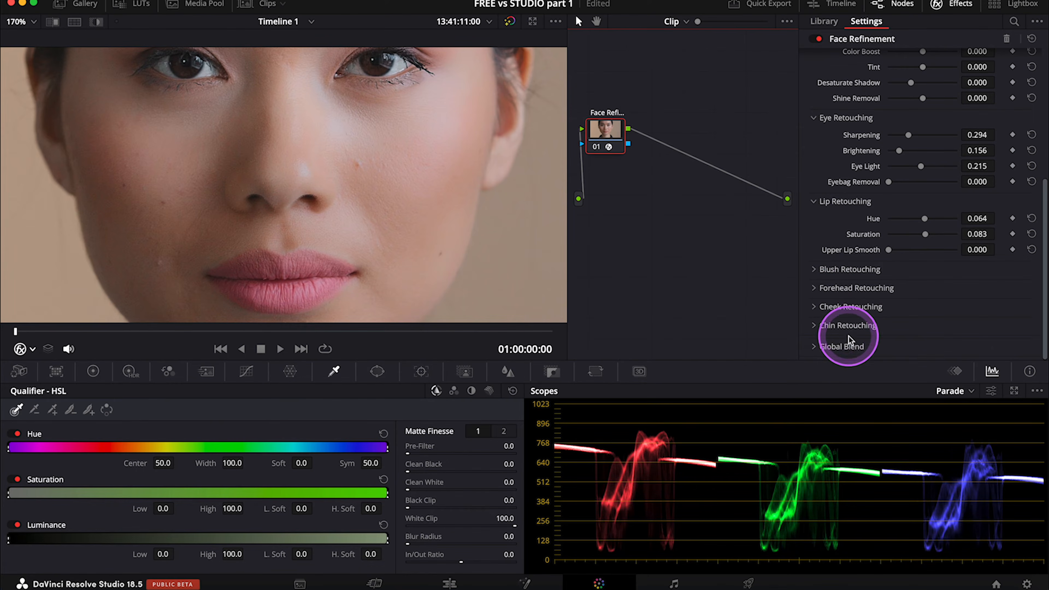
pyautogui.click(815, 273)
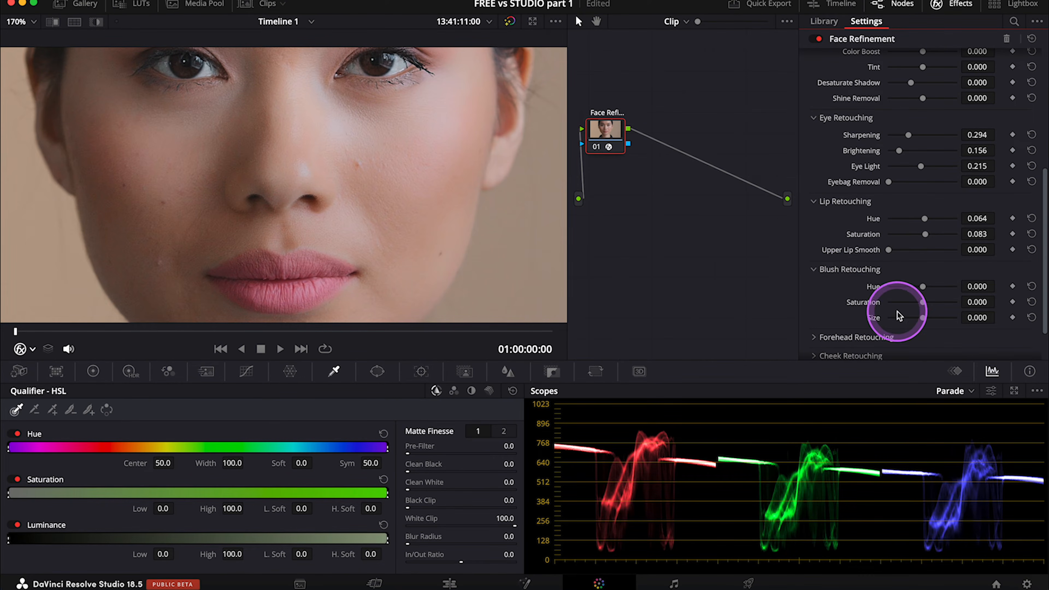
pyautogui.moveTo(923, 302)
pyautogui.mouseDown()
pyautogui.moveTo(939, 306)
pyautogui.moveTo(928, 308)
pyautogui.mouseUp()
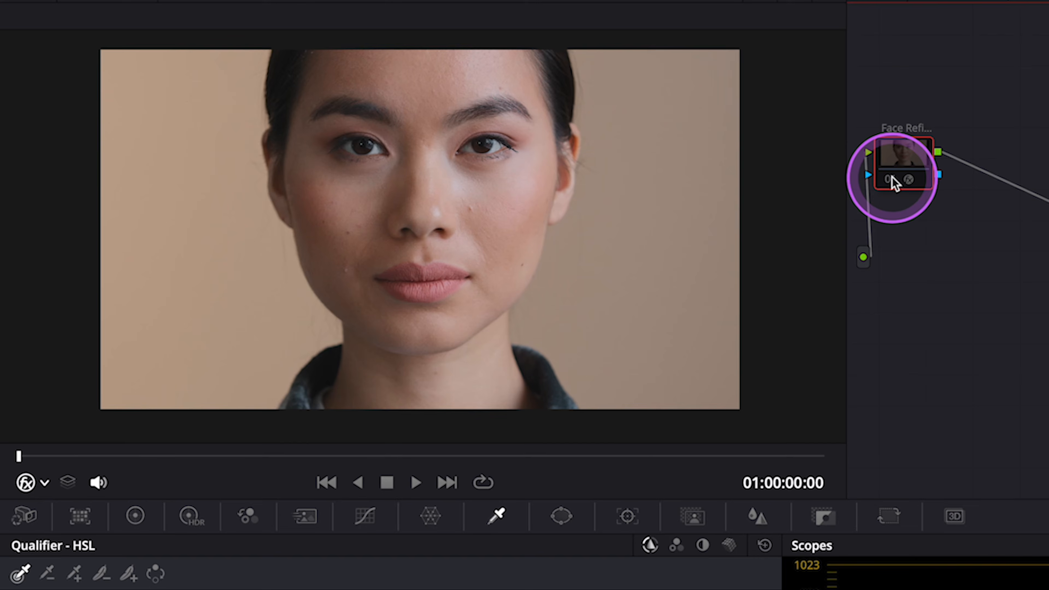
pyautogui.click(892, 177)
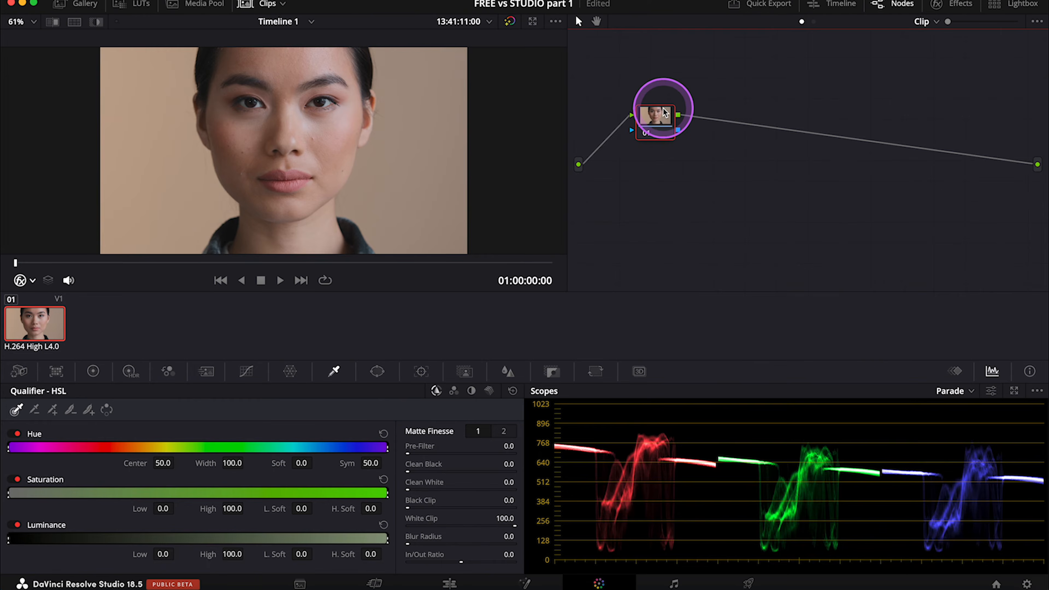
# Label the ungraded node as Skin and sample the skin tone from the cheek to the nose with the HSL qualifier
pyautogui.rightClick(657, 116)
pyautogui.click(695, 144)
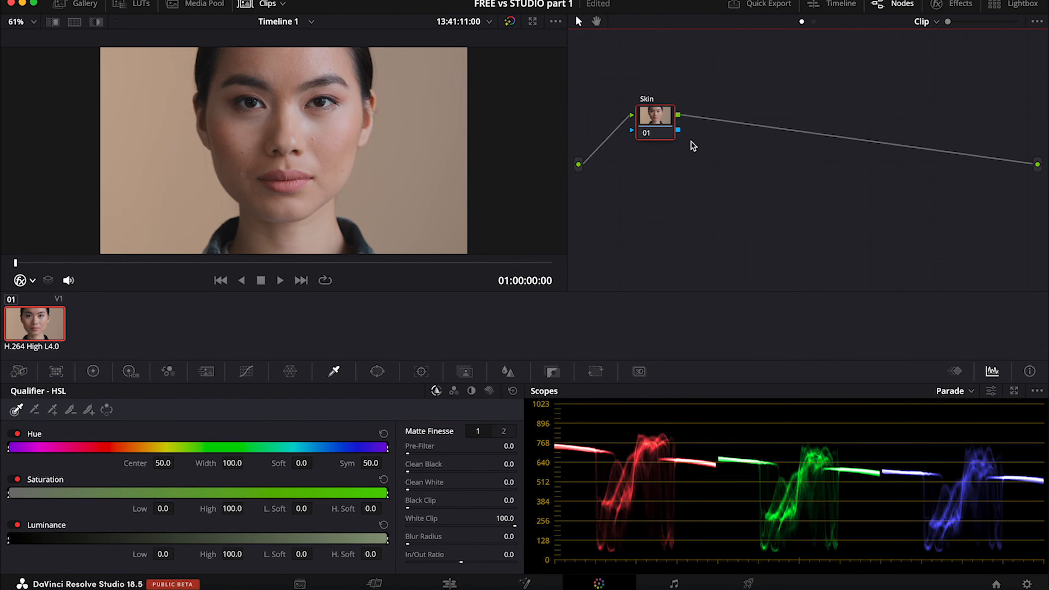
pyautogui.click(334, 374)
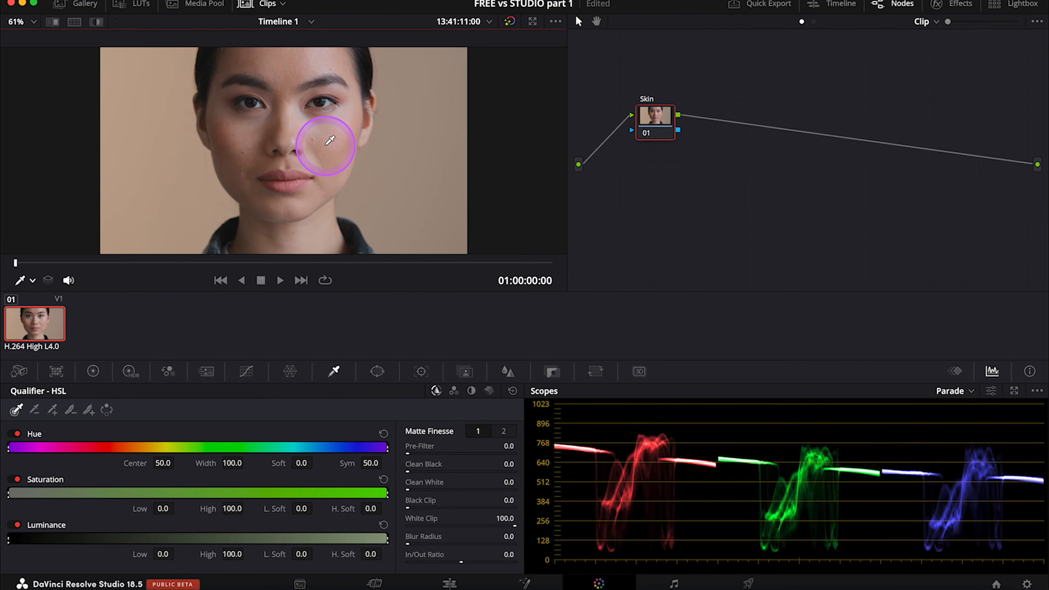
pyautogui.moveTo(330, 140); pyautogui.dragTo(299, 125)
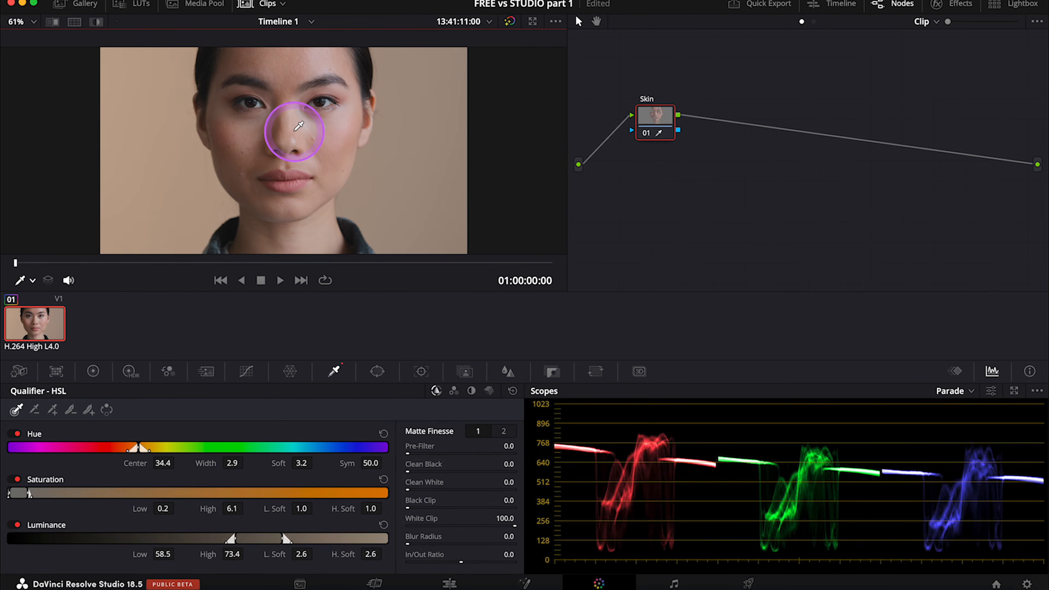
# Refine the skin key in highlight view to hue width 4.2, soft 5.1, luminance low 55.1, high 81.6, and denoise 40.1
pyautogui.click(97, 22)
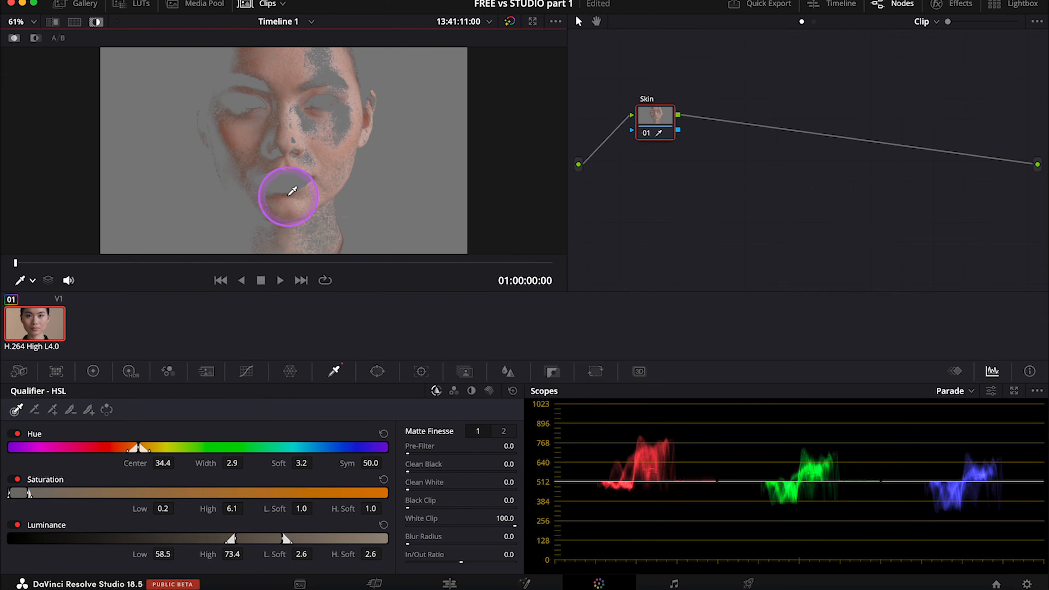
pyautogui.moveTo(226, 539)
pyautogui.mouseDown()
pyautogui.moveTo(215, 542)
pyautogui.moveTo(227, 539)
pyautogui.mouseUp()
pyautogui.moveTo(293, 543); pyautogui.dragTo(307, 544)
pyautogui.moveTo(283, 539)
pyautogui.mouseDown()
pyautogui.moveTo(267, 537)
pyautogui.moveTo(287, 541)
pyautogui.mouseUp()
pyautogui.click(503, 432)
pyautogui.moveTo(408, 489); pyautogui.dragTo(421, 489)
pyautogui.moveTo(149, 451); pyautogui.dragTo(136, 449)
pyautogui.moveTo(285, 537); pyautogui.dragTo(308, 538)
pyautogui.moveTo(234, 542)
pyautogui.mouseDown()
pyautogui.moveTo(219, 541)
pyautogui.moveTo(229, 542)
pyautogui.mouseUp()
pyautogui.moveTo(421, 490); pyautogui.dragTo(453, 490)
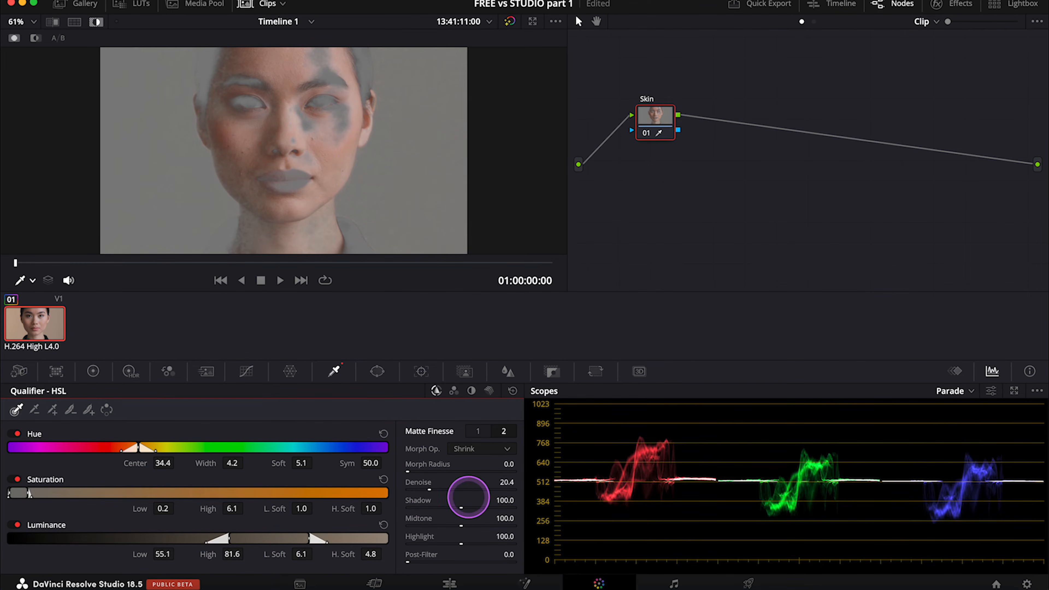
pyautogui.click(96, 22)
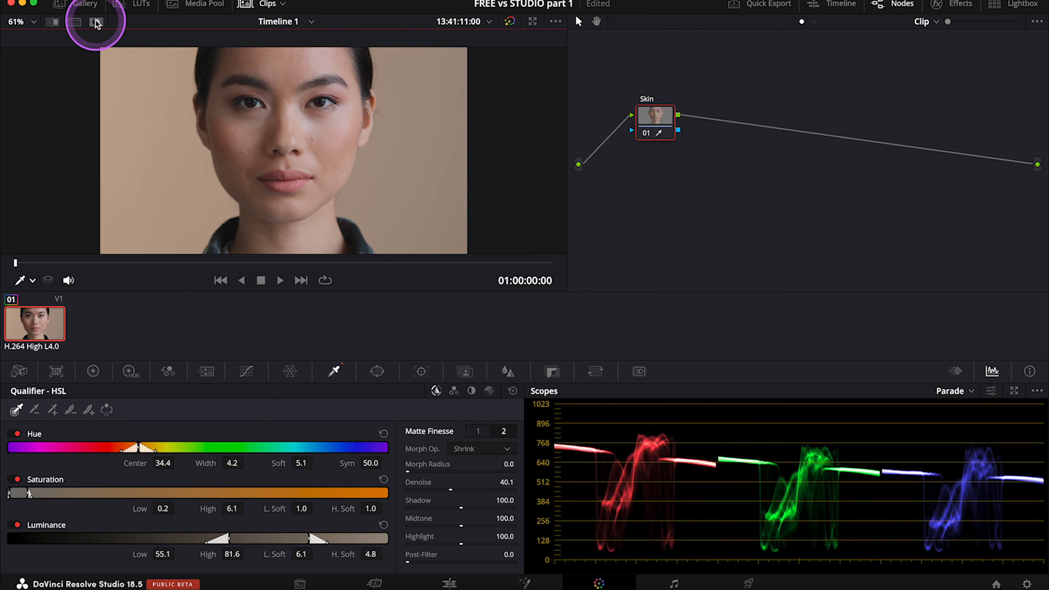
# Smooth the facial skin by lowering the Skin node's midtone detail to -61
pyautogui.scroll(4, 320, 124)
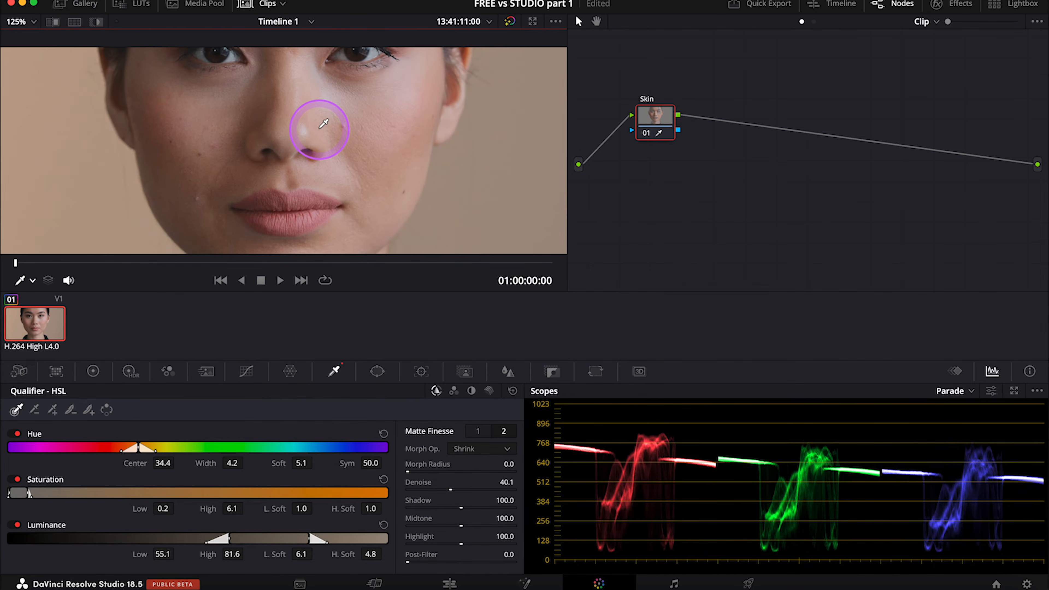
pyautogui.scroll(3, 323, 123)
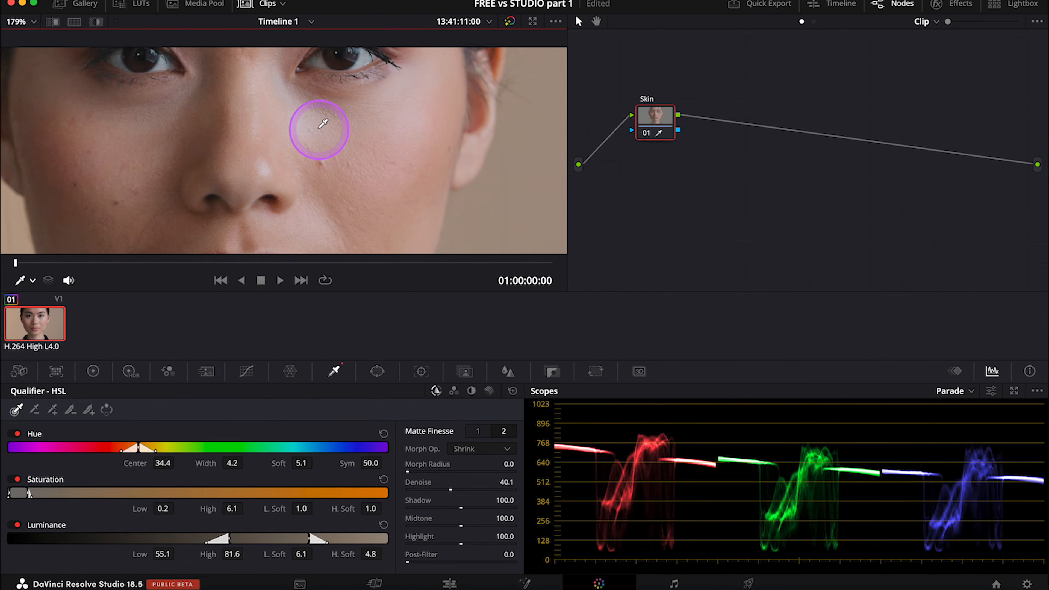
pyautogui.click(98, 373)
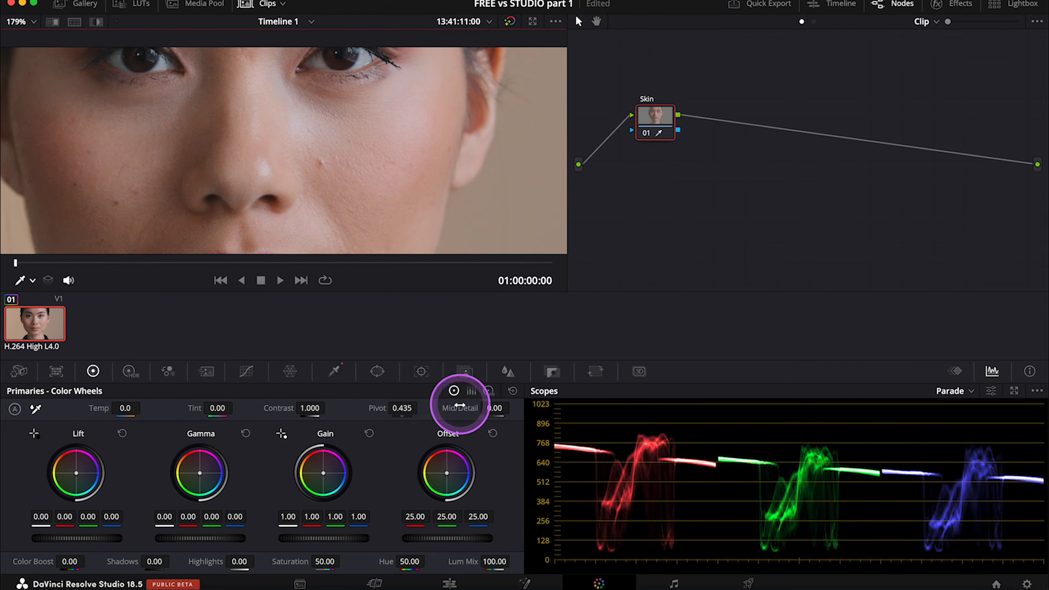
pyautogui.moveTo(483, 407); pyautogui.dragTo(364, 403)
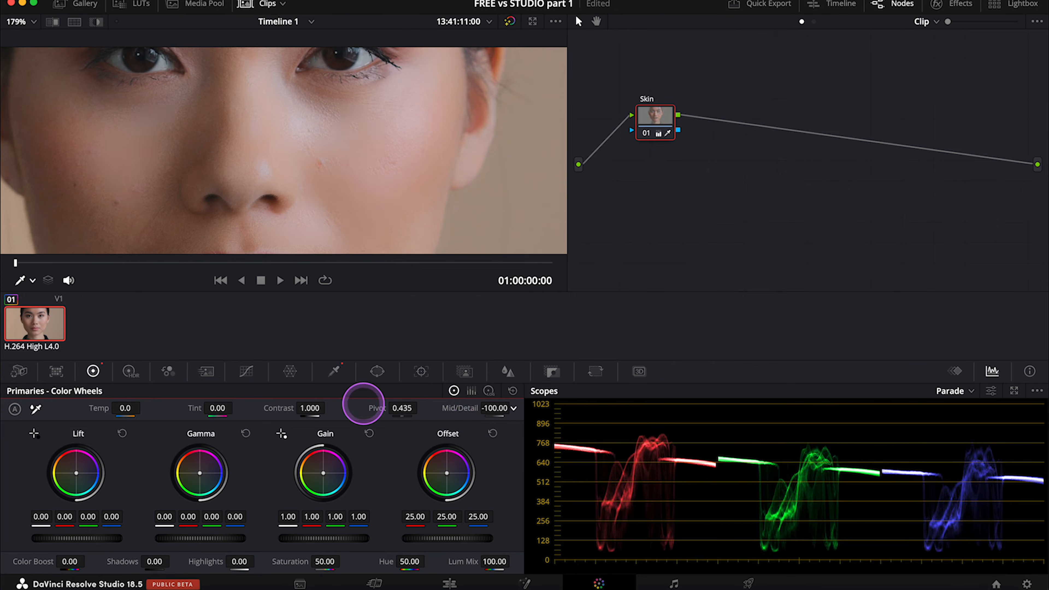
pyautogui.scroll(-1, 392, 140)
pyautogui.scroll(-5, 393, 139)
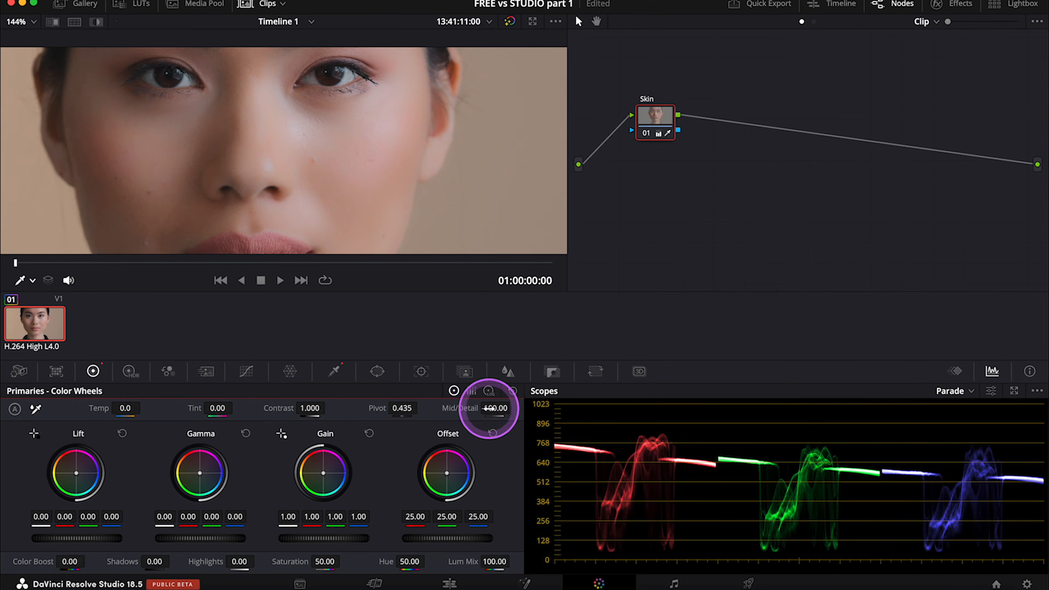
pyautogui.moveTo(492, 408); pyautogui.dragTo(546, 417)
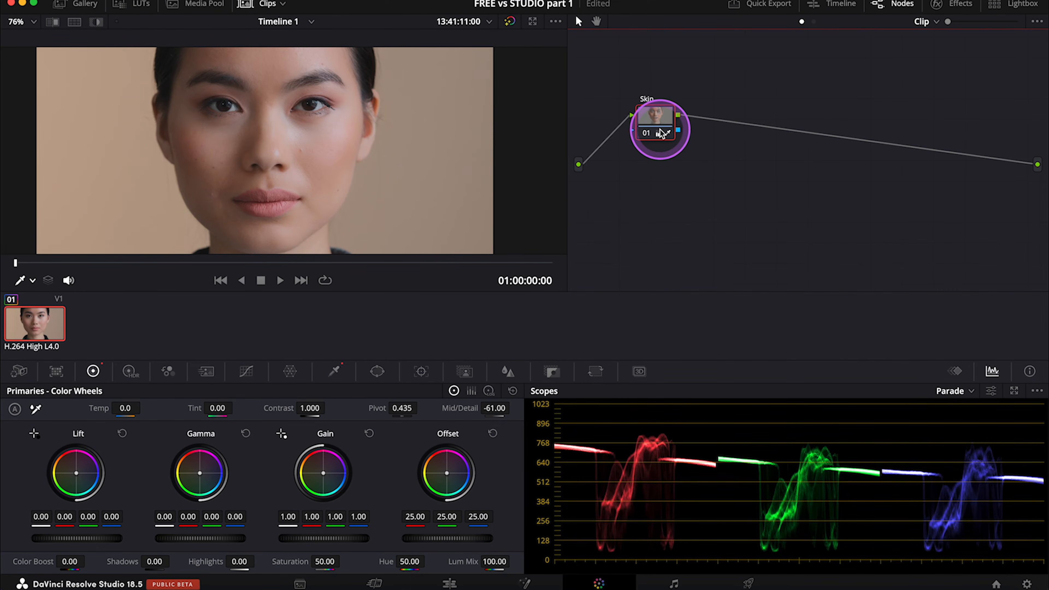
# Add a serial node after the Skin node and label it Eyes
pyautogui.hotkey('alt', 's')
pyautogui.rightClick(730, 125)
pyautogui.click(762, 146)
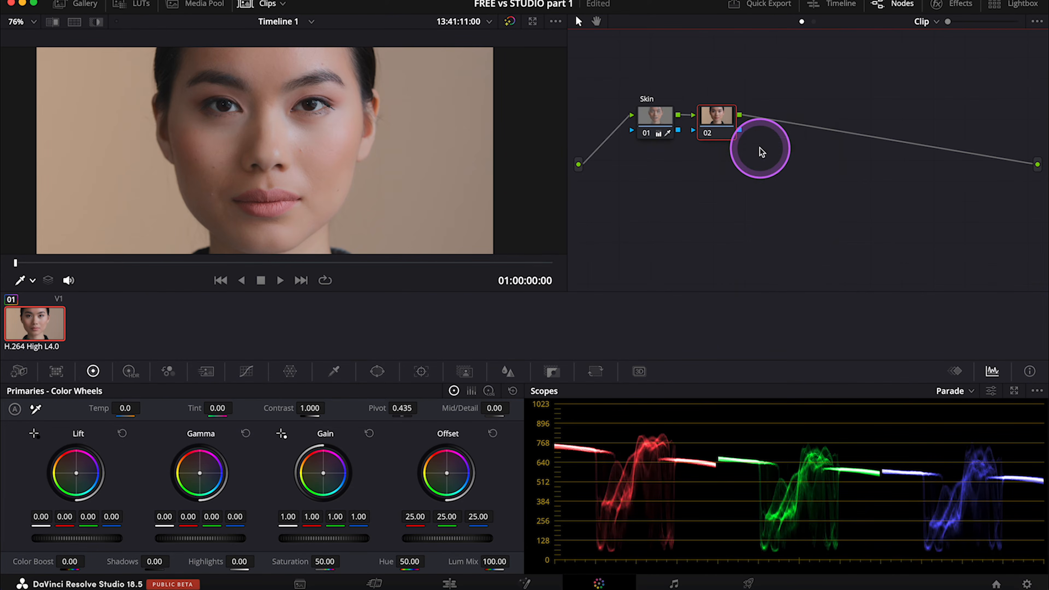
pyautogui.write('Eyes')
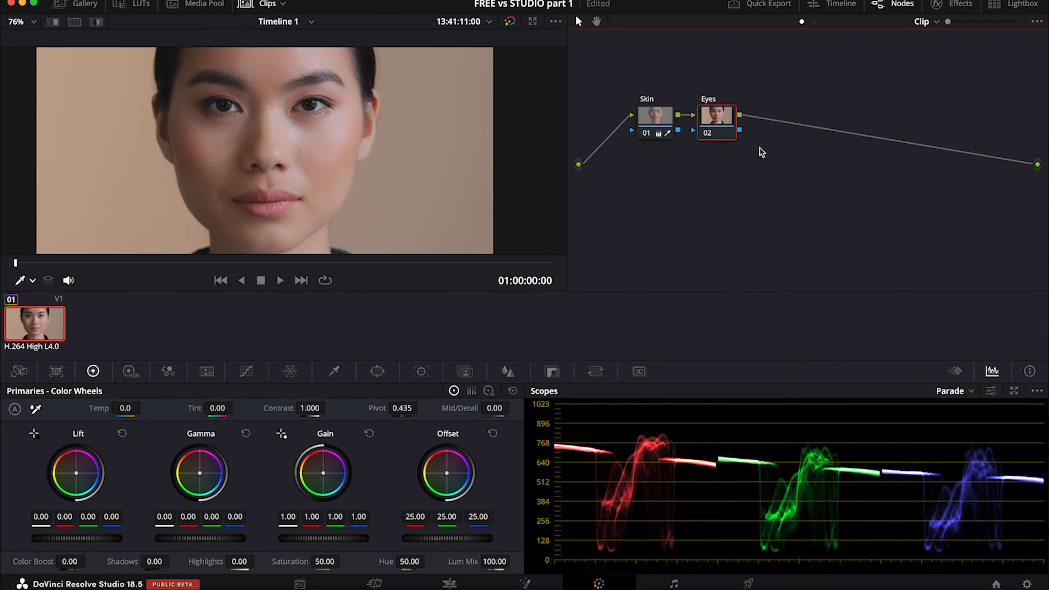
# Draw a flat circular window across both eyes with size 12.97, aspect 88.38, tilt 53.04 and softness 18.00
pyautogui.click(377, 371)
pyautogui.click(28, 471)
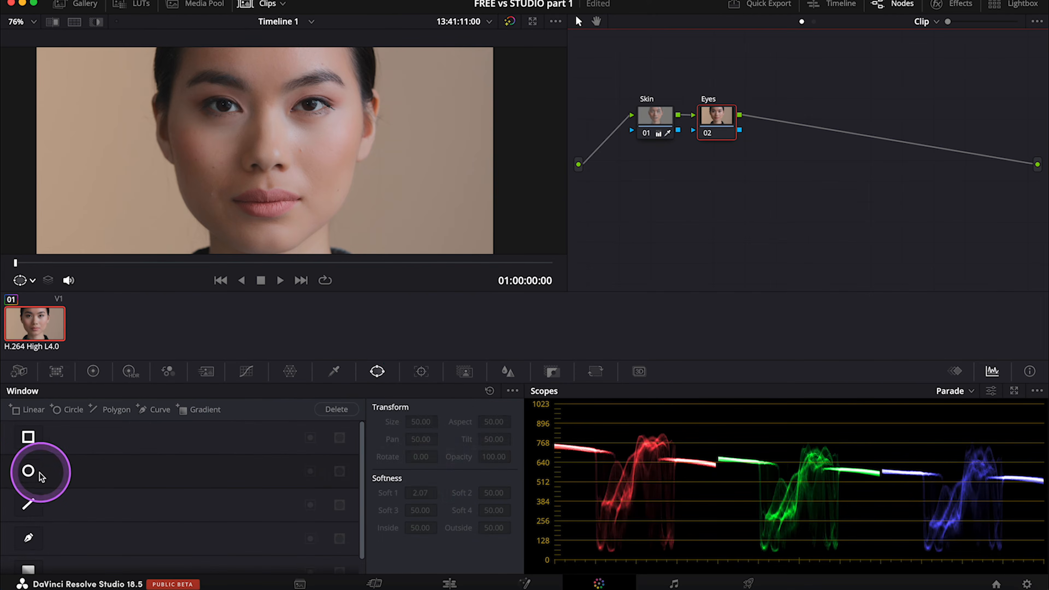
pyautogui.moveTo(265, 234); pyautogui.dragTo(264, 176)
pyautogui.moveTo(343, 165); pyautogui.dragTo(368, 166)
pyautogui.moveTo(304, 167); pyautogui.dragTo(356, 106)
pyautogui.moveTo(268, 95); pyautogui.dragTo(268, 92)
pyautogui.moveTo(270, 98); pyautogui.dragTo(266, 88)
pyautogui.moveTo(380, 106); pyautogui.dragTo(419, 108)
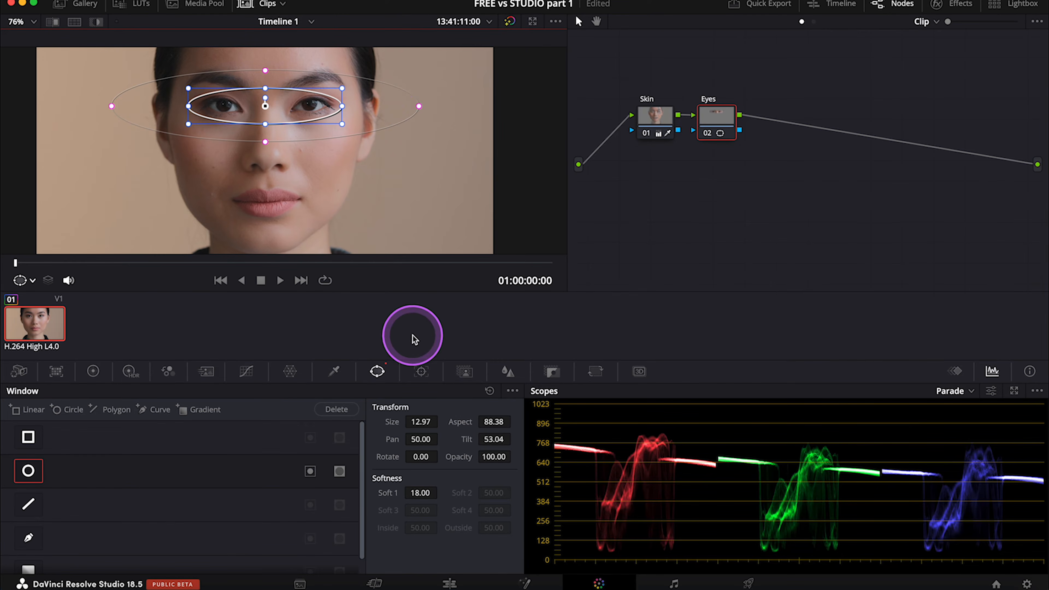
# Track the eye window forward and backward through the clip and hide its on-screen overlay
pyautogui.click(421, 371)
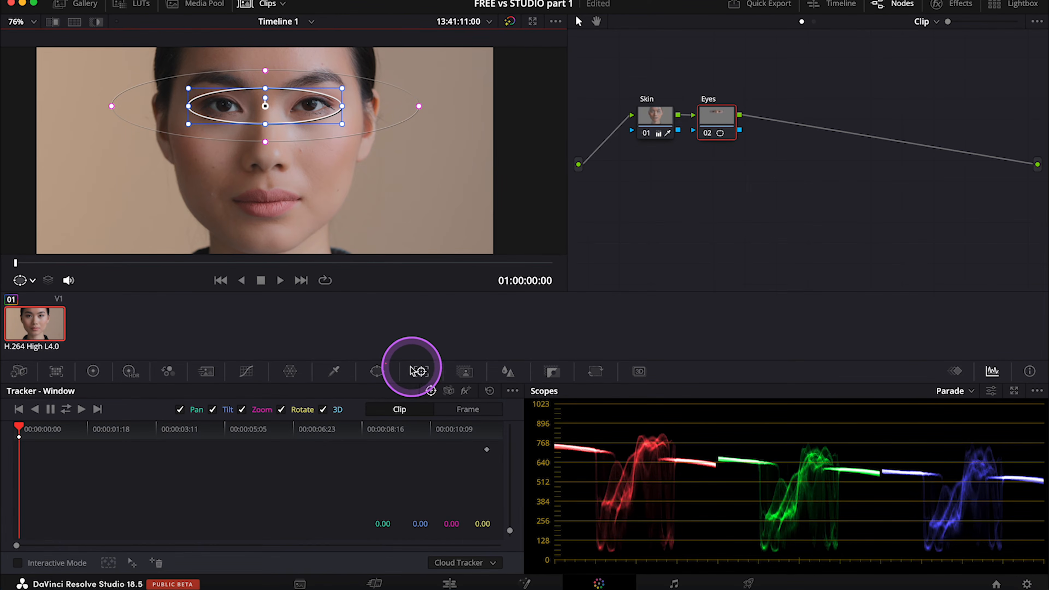
pyautogui.click(67, 409)
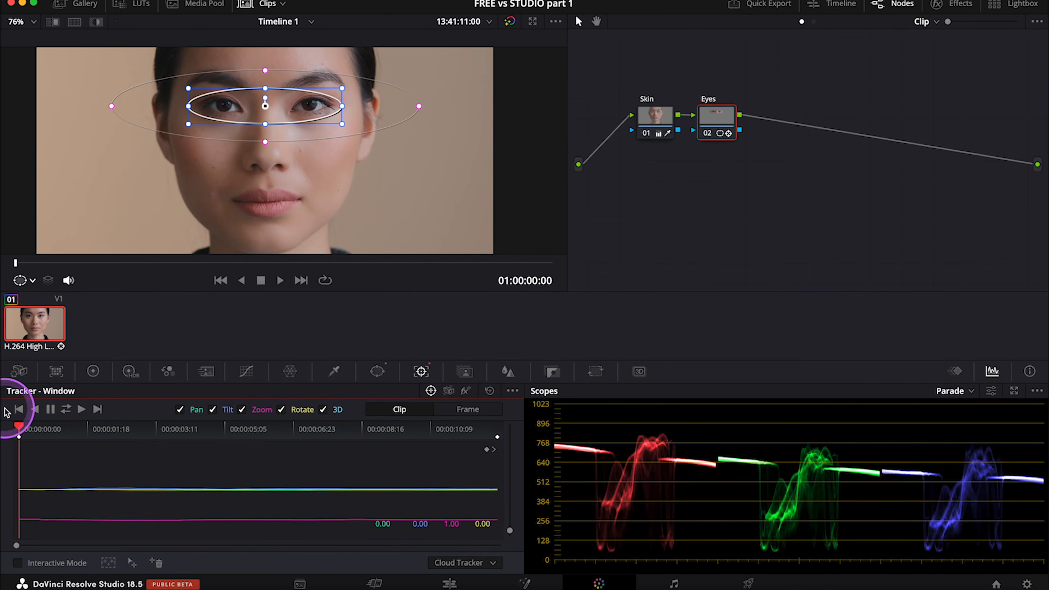
pyautogui.click(33, 281)
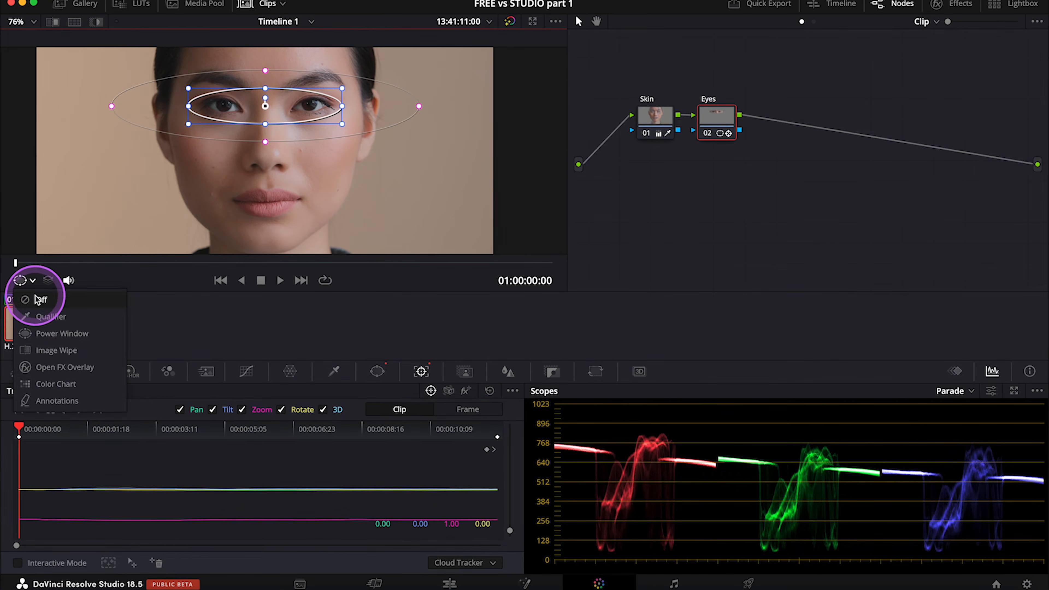
pyautogui.click(38, 299)
# Sharpen the eyes with a blur radius of 0.41 and brighten them with gamma 0.02 and gain 1.08
pyautogui.scroll(5, 322, 128)
pyautogui.scroll(5, 322, 128)
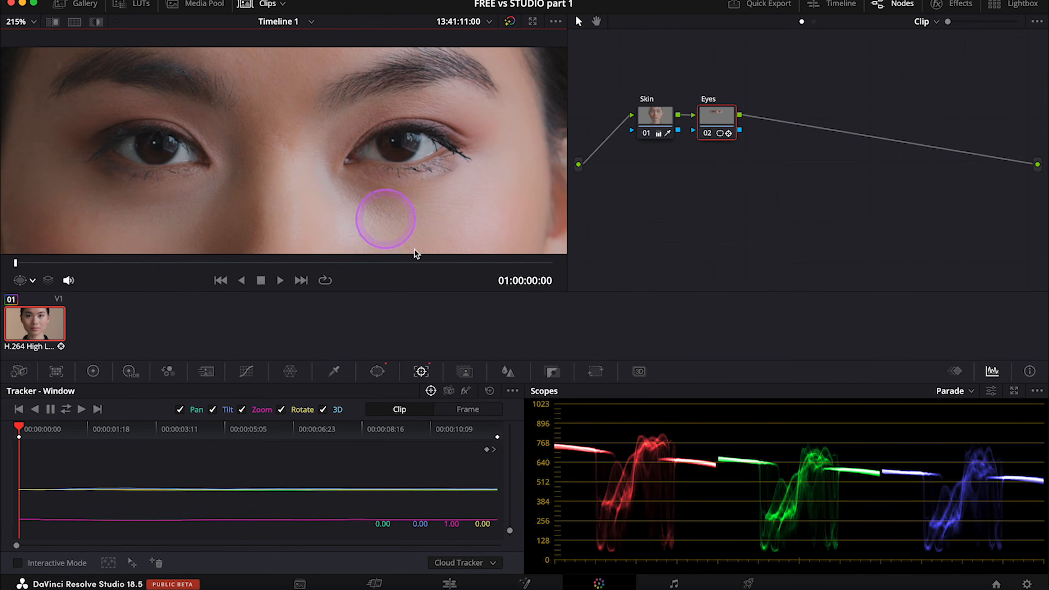
pyautogui.click(508, 372)
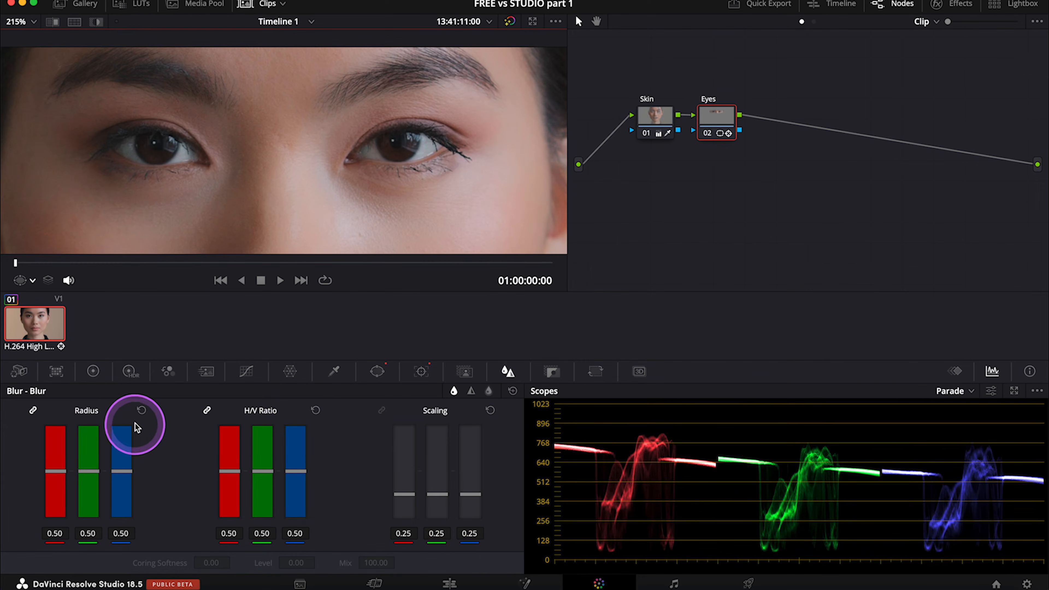
pyautogui.moveTo(118, 456); pyautogui.dragTo(118, 489)
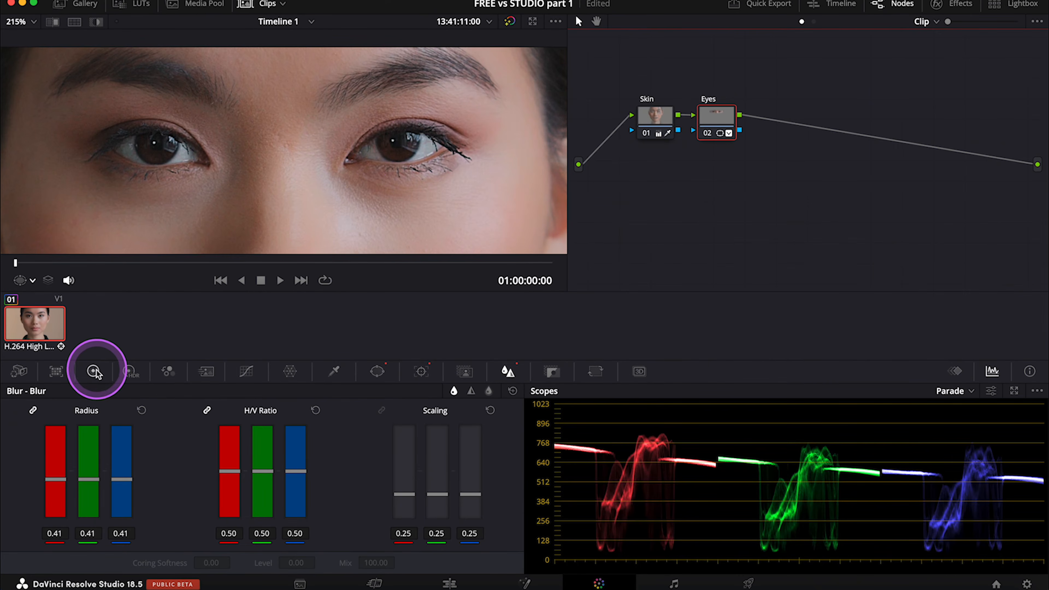
pyautogui.click(94, 371)
pyautogui.moveTo(206, 537); pyautogui.dragTo(330, 539)
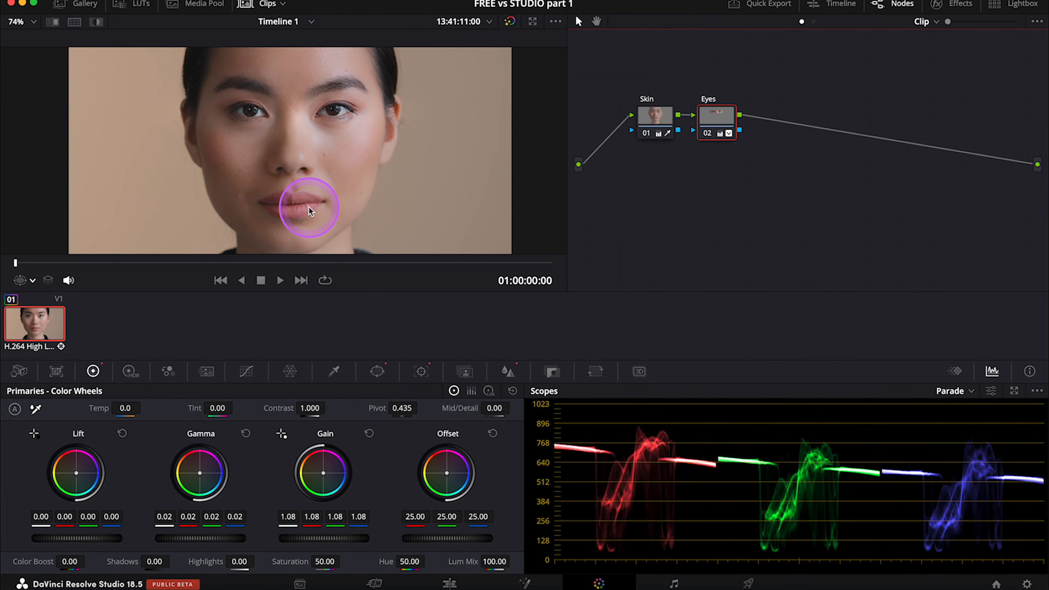
# Add a serial node after the Eyes node and label it Lips
pyautogui.hotkey('alt', 's')
pyautogui.rightClick(781, 134)
pyautogui.click(807, 151)
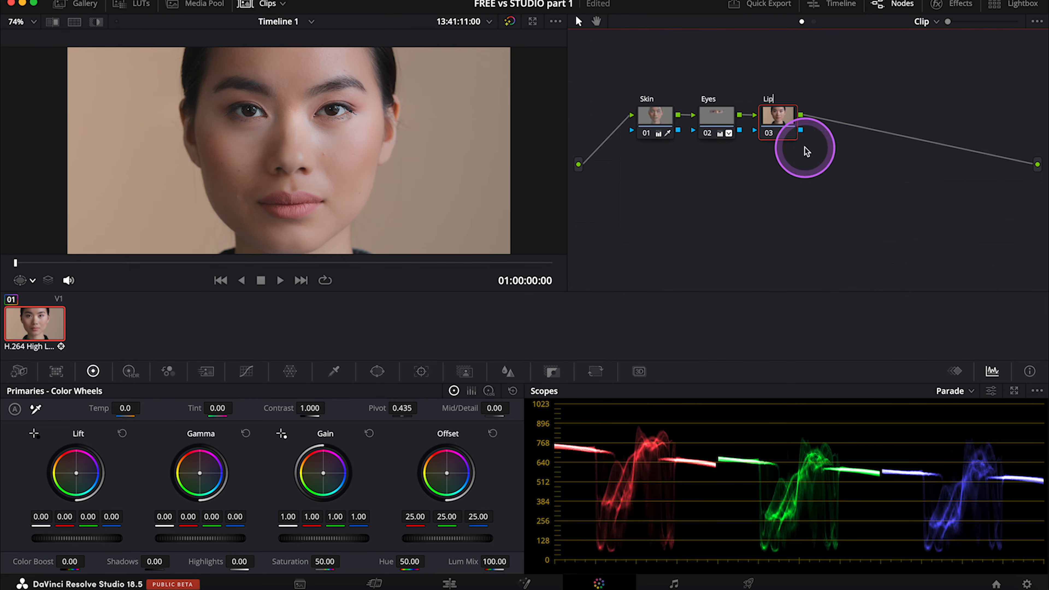
pyautogui.press('Return')
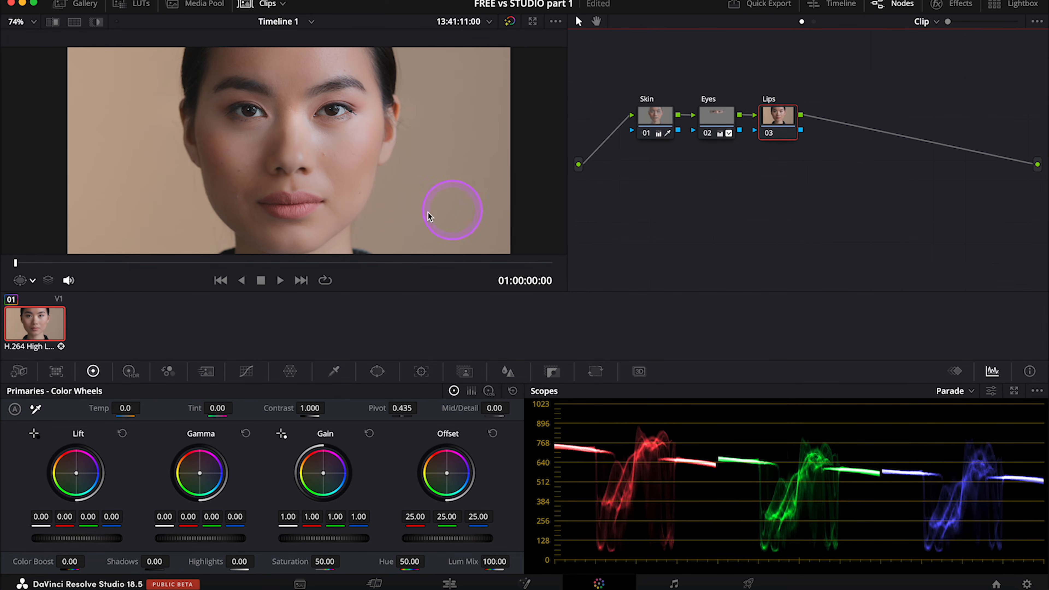
# Fit a circular window with narrow soft edges around the mouth and track it in both directions through the clip
pyautogui.click(374, 367)
pyautogui.click(30, 470)
pyautogui.moveTo(285, 155); pyautogui.dragTo(286, 180)
pyautogui.moveTo(285, 115); pyautogui.dragTo(286, 162)
pyautogui.moveTo(286, 175); pyautogui.dragTo(289, 186)
pyautogui.moveTo(355, 192)
pyautogui.mouseDown()
pyautogui.moveTo(288, 183)
pyautogui.moveTo(350, 189)
pyautogui.mouseUp()
pyautogui.click(421, 370)
pyautogui.click(69, 408)
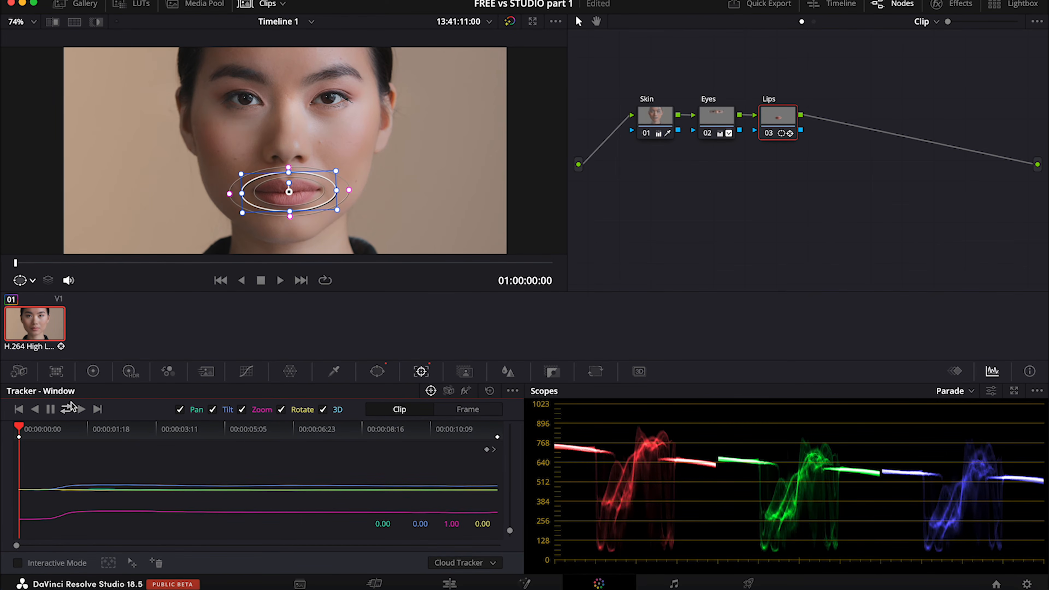
# Key the lips with the HSL qualifier, refining the key in highlight view to luminance high 66.4 and denoise 20.0
pyautogui.click(97, 22)
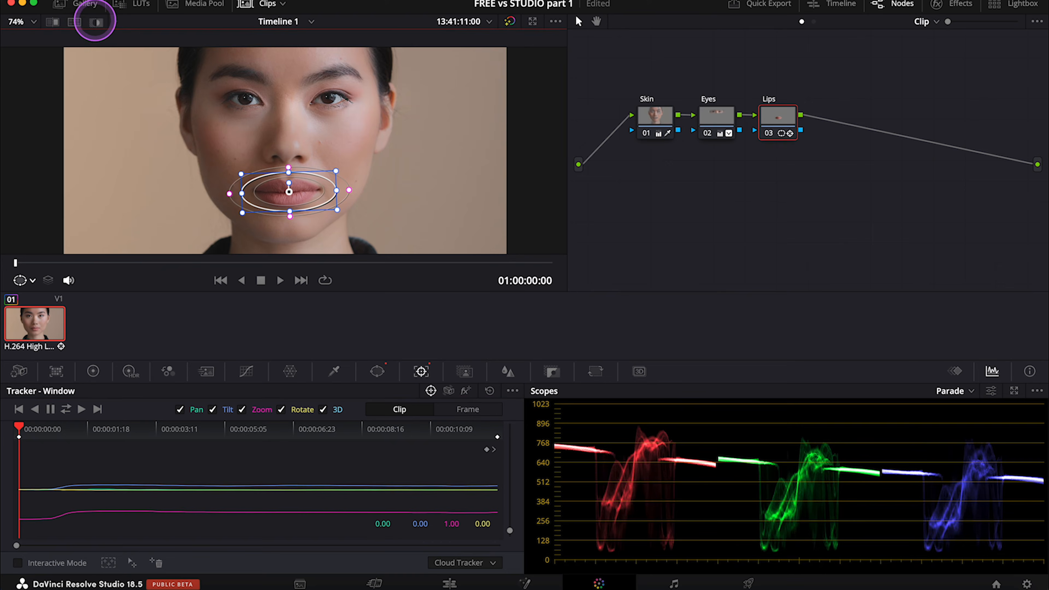
pyautogui.click(336, 371)
pyautogui.scroll(5, 313, 228)
pyautogui.moveTo(309, 200); pyautogui.dragTo(277, 192)
pyautogui.moveTo(279, 538); pyautogui.dragTo(260, 538)
pyautogui.moveTo(408, 490); pyautogui.dragTo(425, 490)
pyautogui.moveTo(510, 508); pyautogui.dragTo(532, 514)
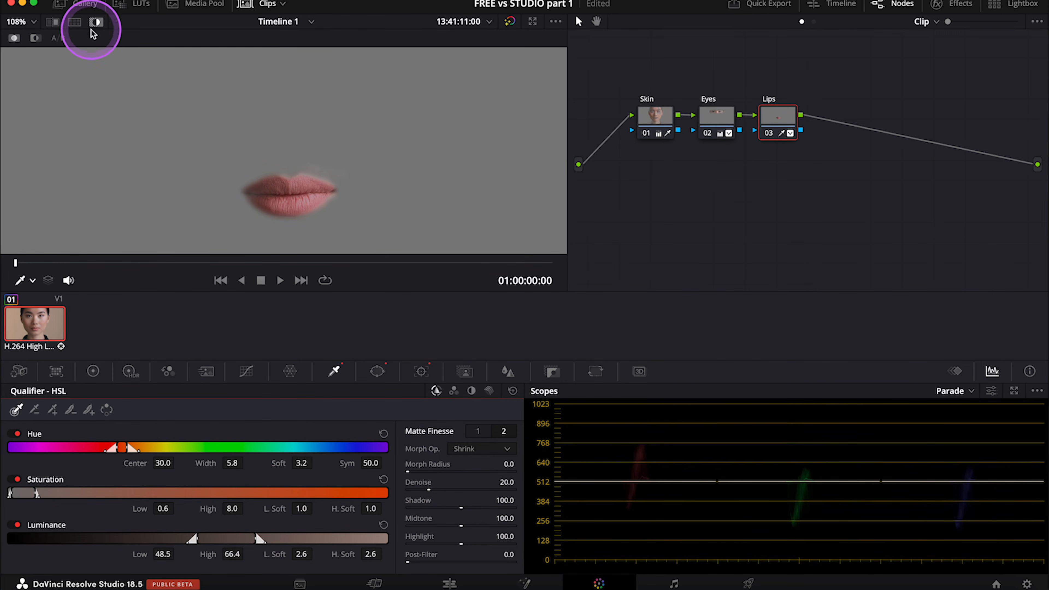
pyautogui.click(96, 21)
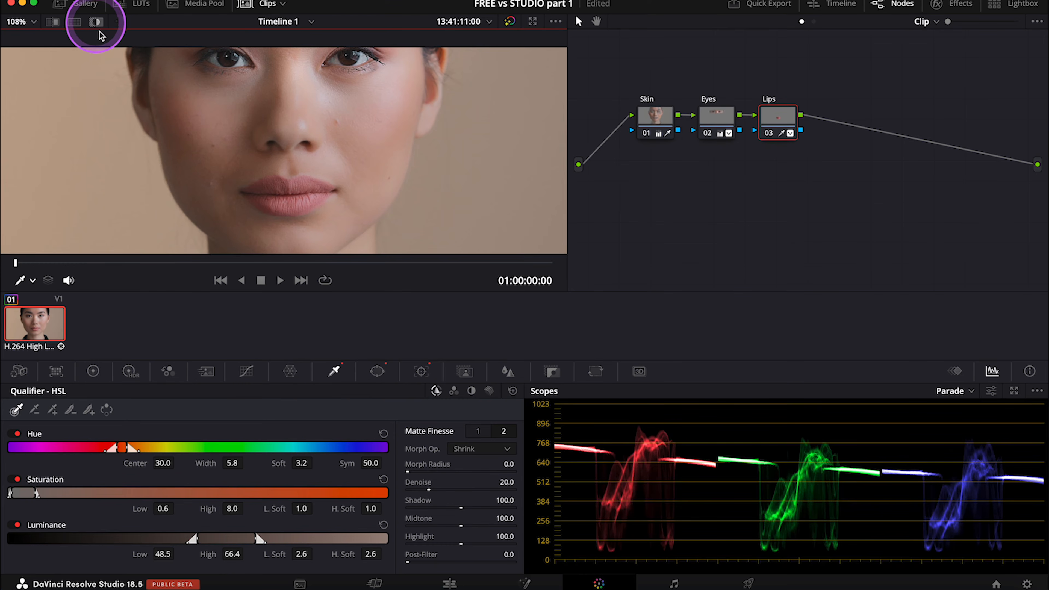
# Enrich the lip color with saturation 58.60 and a gamma shift of 0.01 in red and 0.01 in blue
pyautogui.click(93, 371)
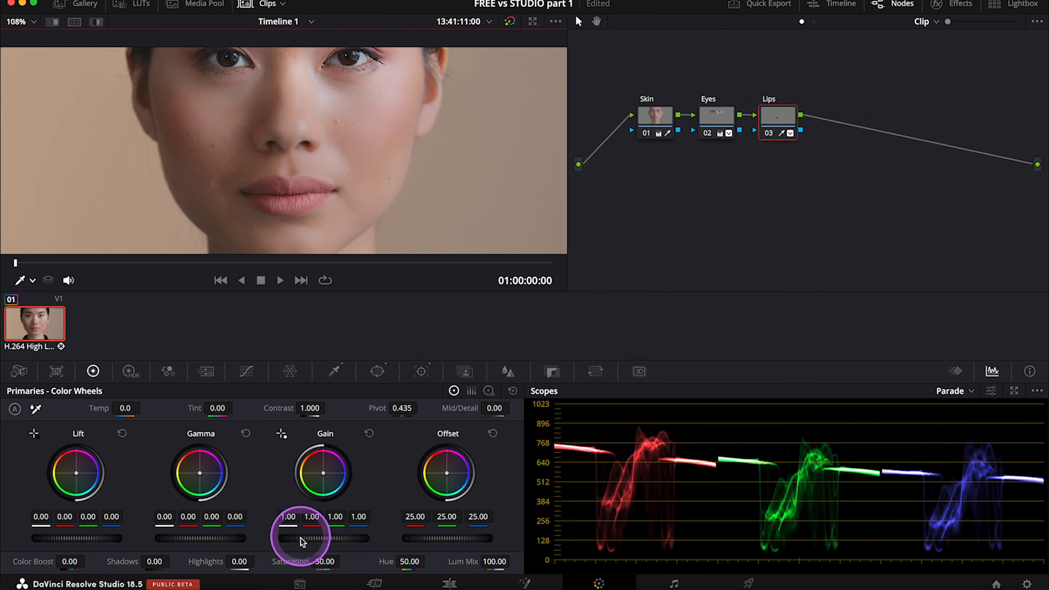
pyautogui.moveTo(323, 563); pyautogui.dragTo(366, 551)
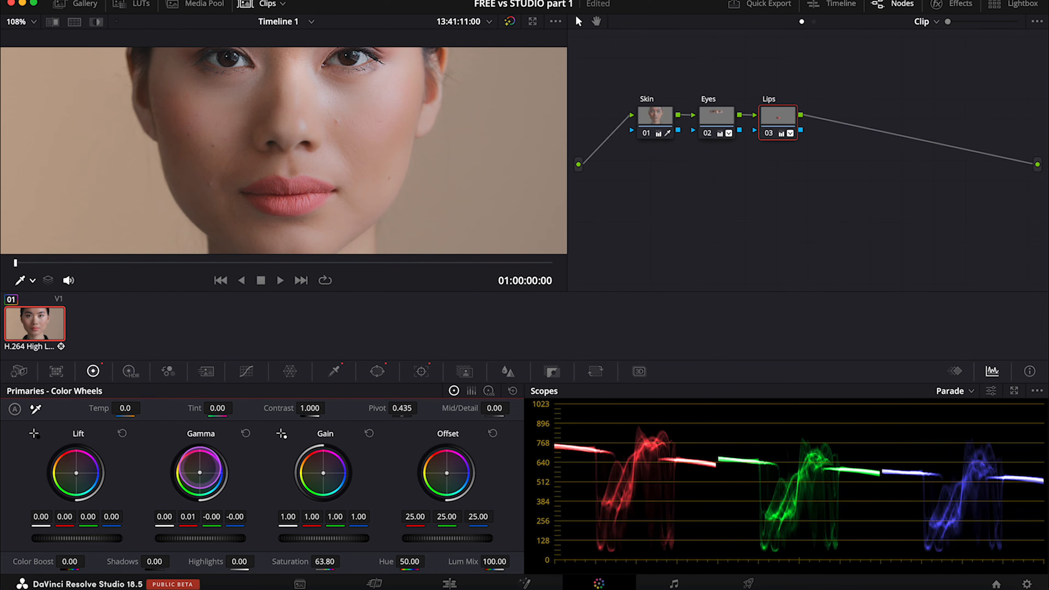
pyautogui.moveTo(201, 459); pyautogui.dragTo(206, 462)
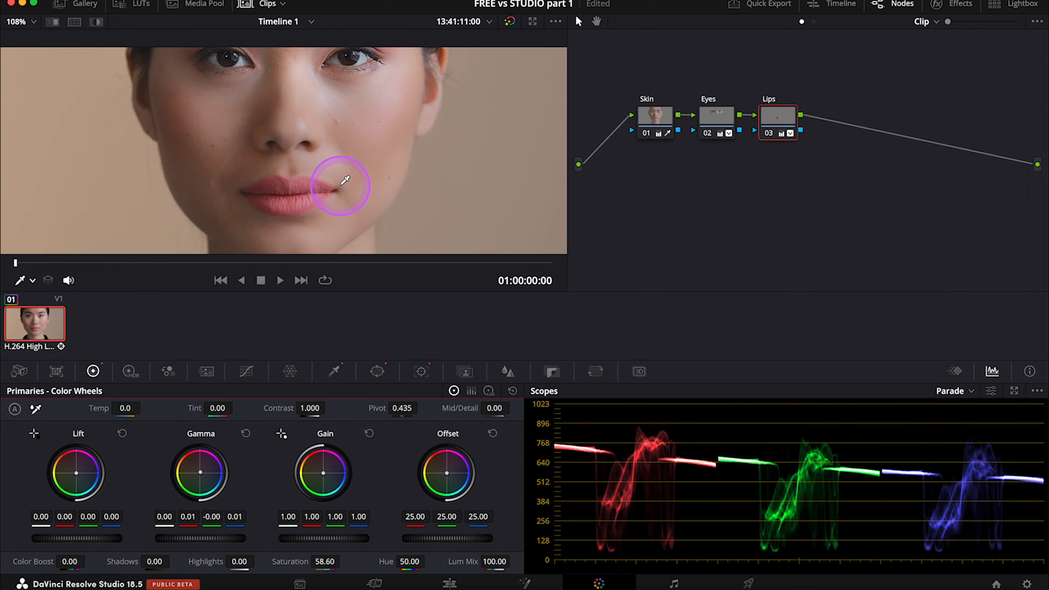
pyautogui.scroll(-2, 344, 181)
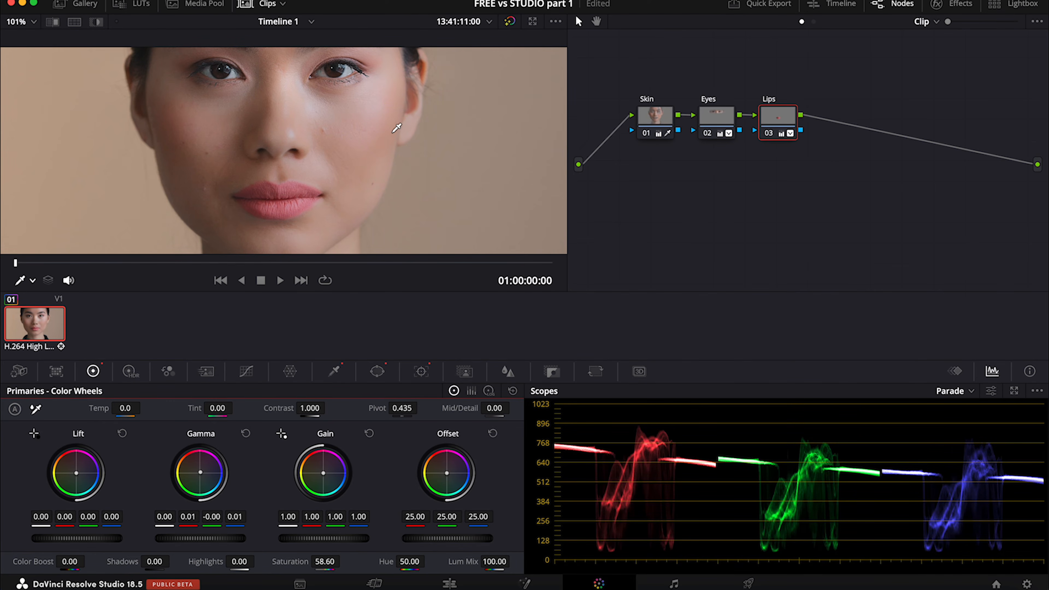
# Try to isolate the cheek on a new serial node with the HSL qualifier, checking the key in highlight view
pyautogui.hotkey('alt', 's')
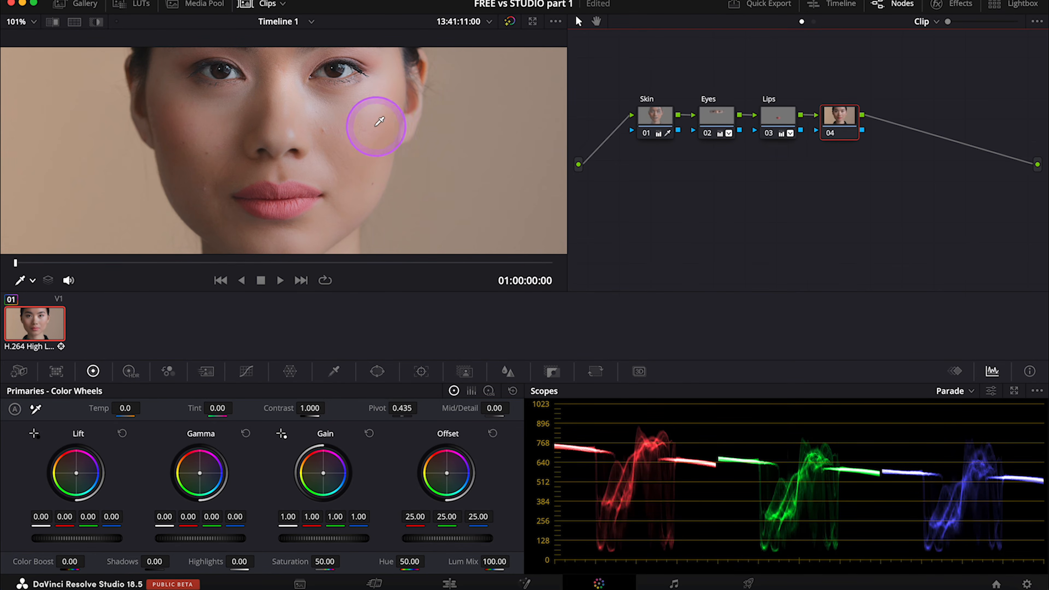
pyautogui.click(334, 371)
pyautogui.click(385, 134)
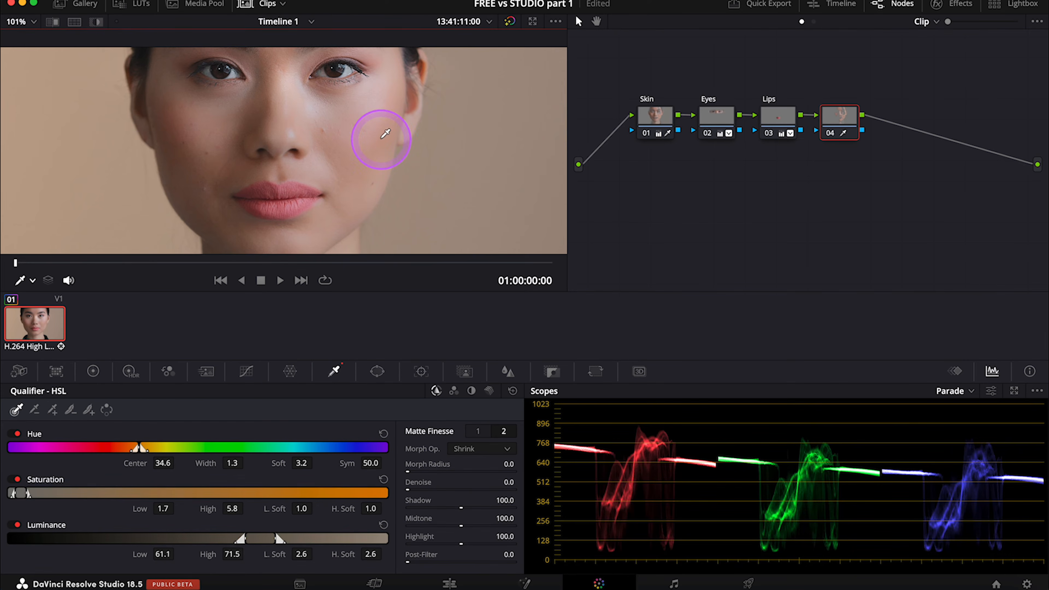
pyautogui.click(99, 24)
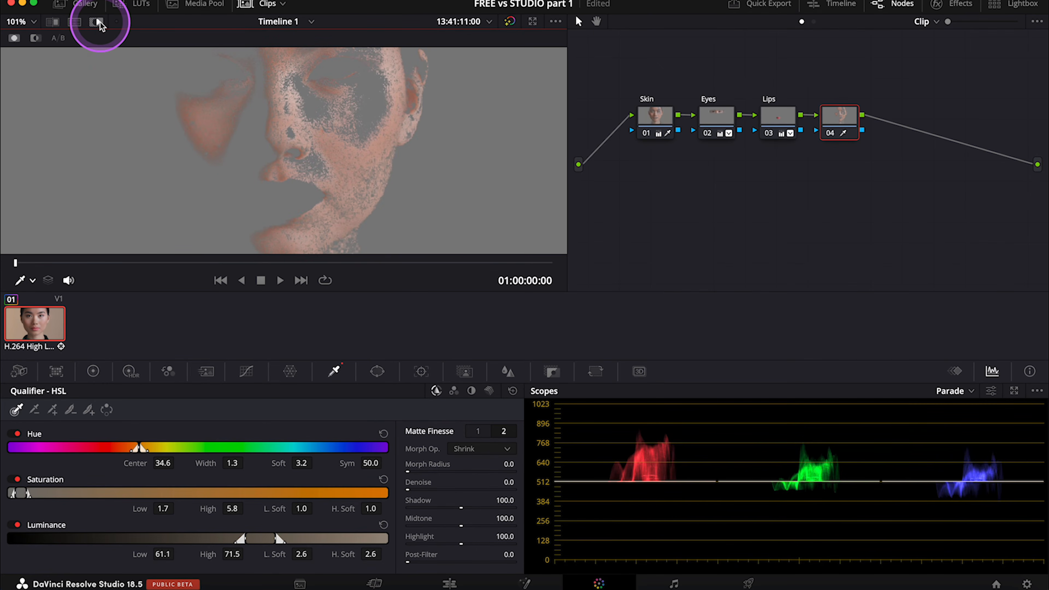
pyautogui.click(347, 159)
pyautogui.click(383, 140)
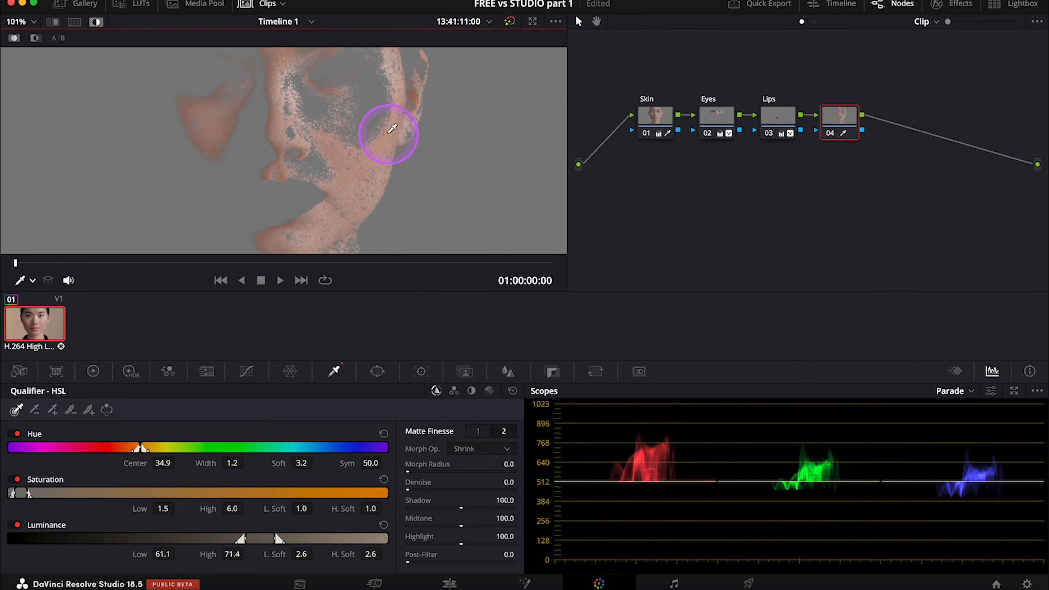
pyautogui.moveTo(275, 538); pyautogui.dragTo(244, 538)
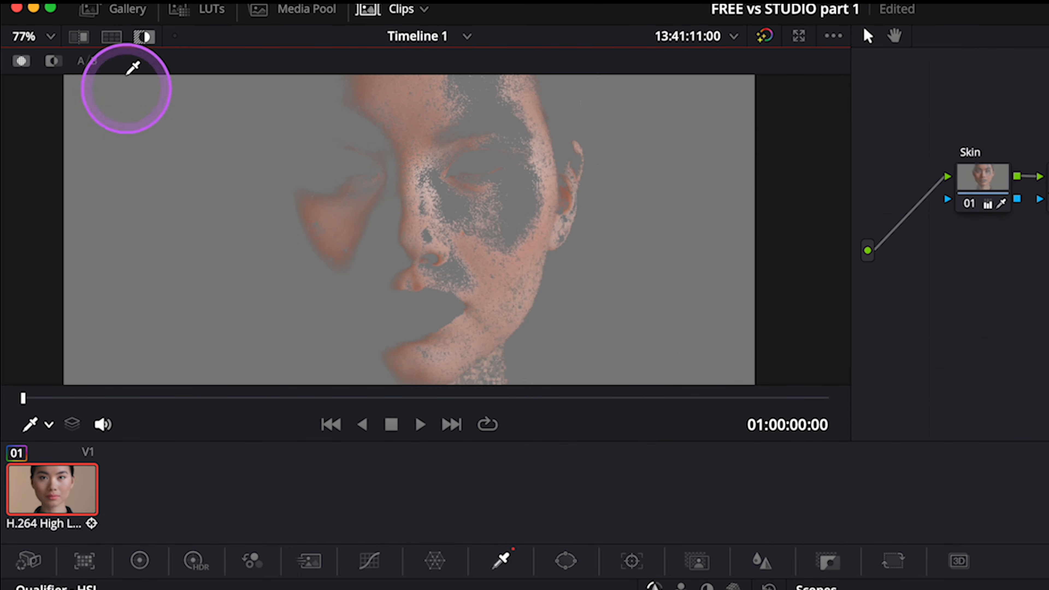
pyautogui.click(143, 36)
# At the smiling frame 01:00:09:09, add a serial node following the lips node and label it for teeth whitening
pyautogui.moveTo(496, 397); pyautogui.dragTo(650, 398)
pyautogui.scroll(4, 512, 270)
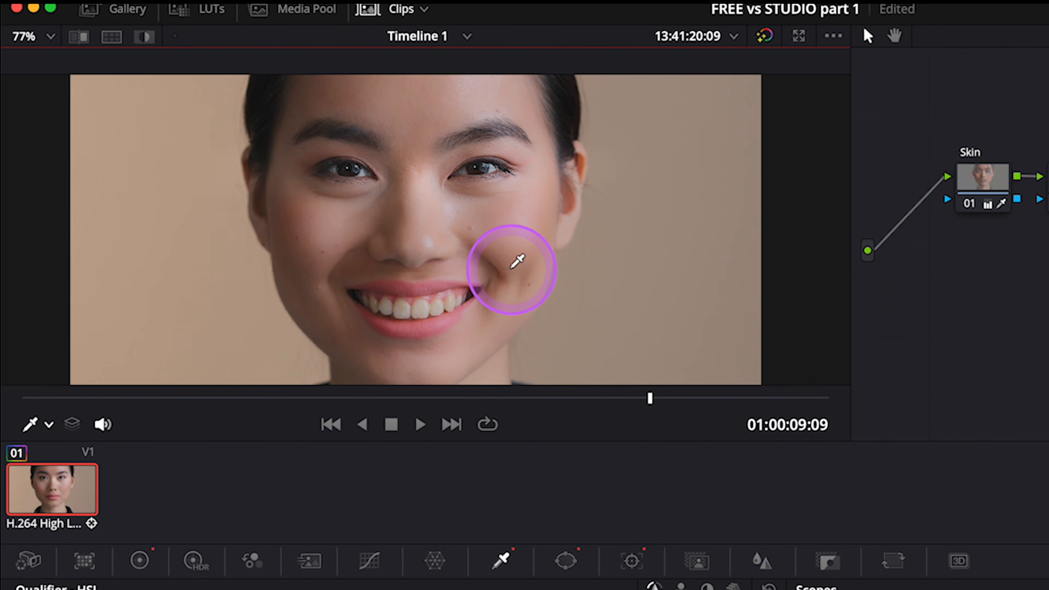
pyautogui.scroll(-3, 512, 269)
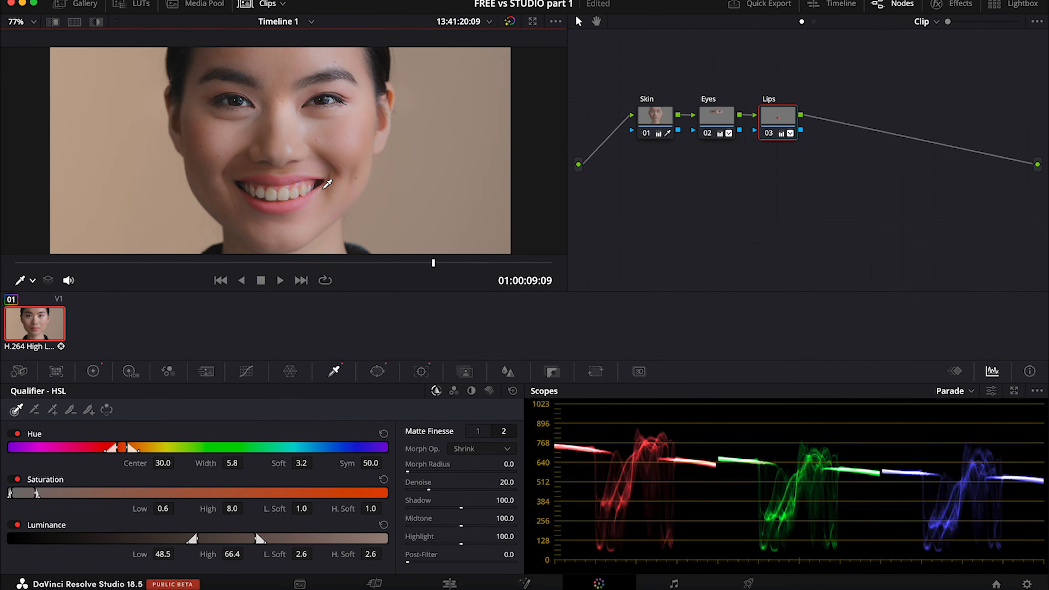
pyautogui.scroll(5, 328, 183)
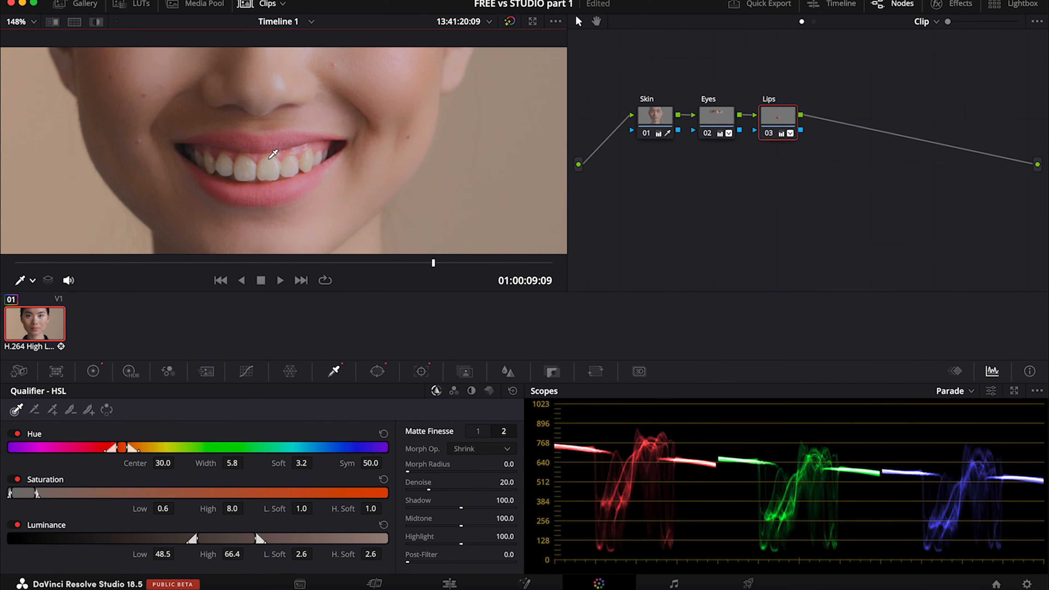
pyautogui.hotkey('alt', 's')
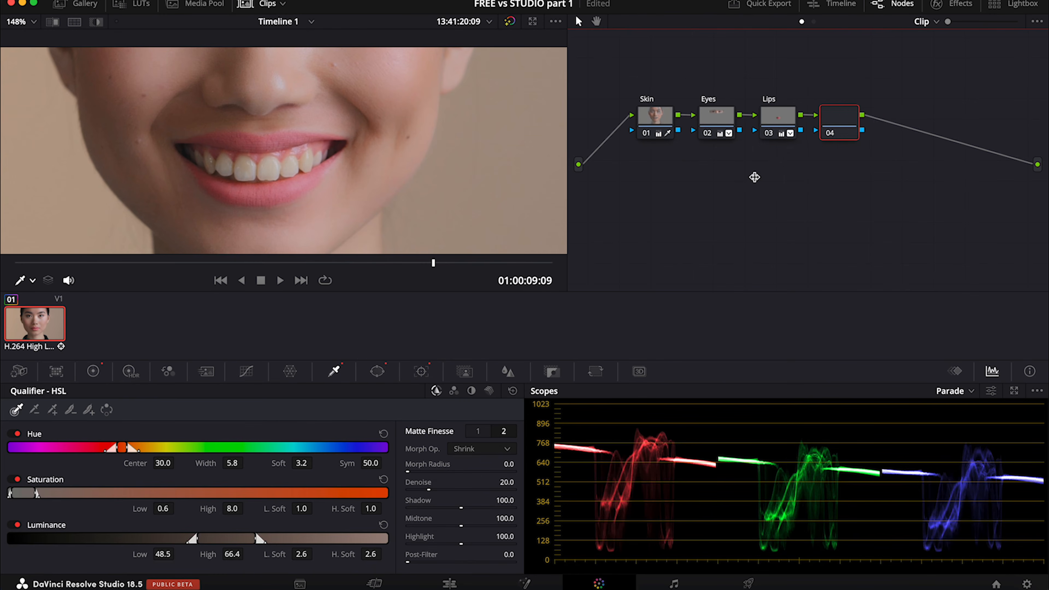
pyautogui.rightClick(849, 120)
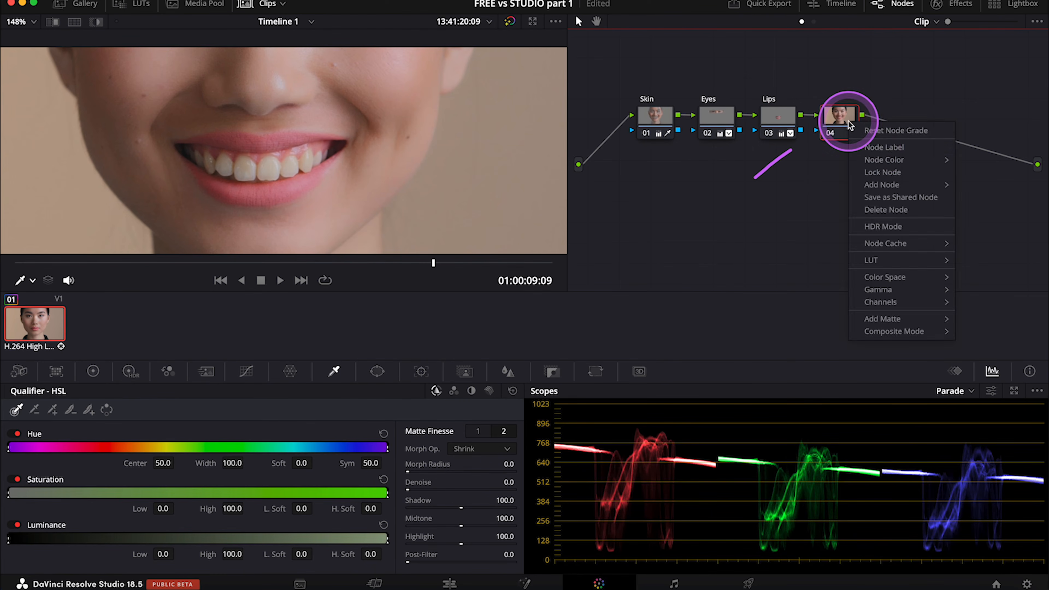
pyautogui.click(878, 151)
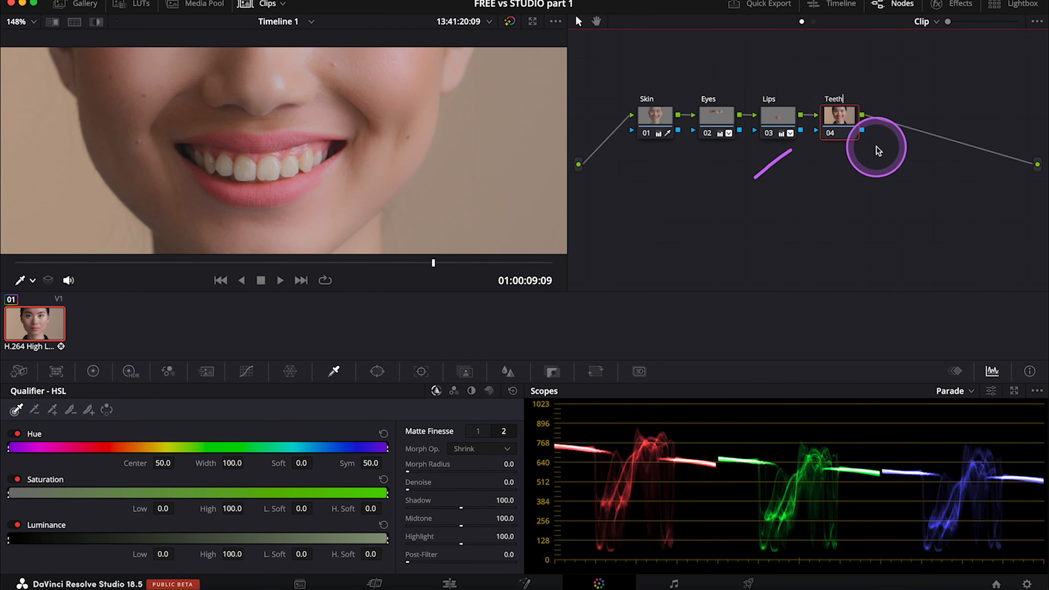
pyautogui.click(878, 151)
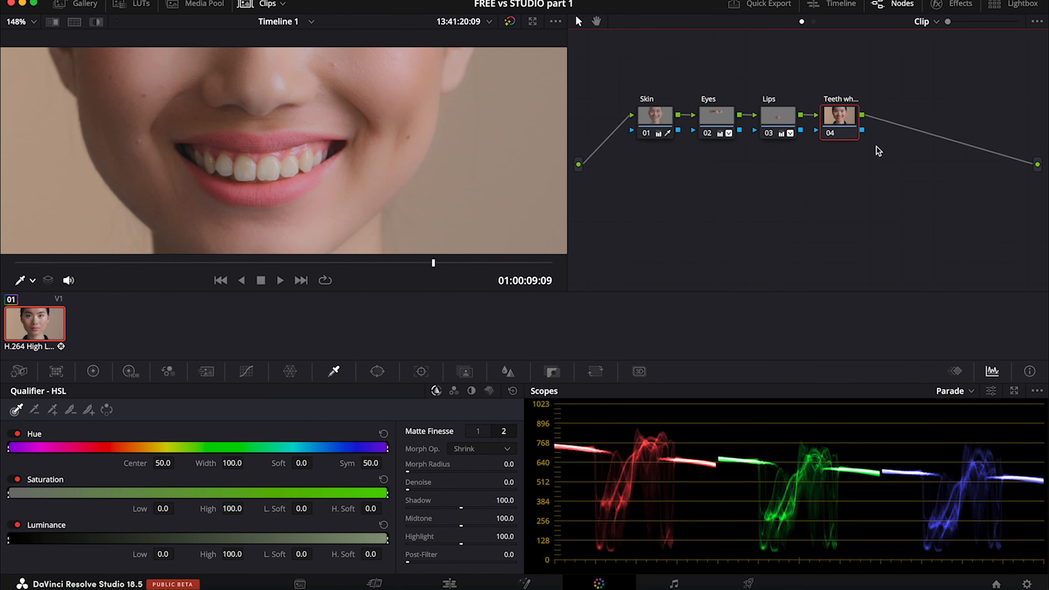
# Draw a closed custom curve window around the smiling mouth and track it in both directions through the clip
pyautogui.click(377, 371)
pyautogui.click(29, 538)
pyautogui.click(172, 153)
pyautogui.click(213, 188)
pyautogui.click(284, 194)
pyautogui.click(331, 167)
pyautogui.click(354, 144)
pyautogui.click(315, 133)
pyautogui.click(240, 141)
pyautogui.click(210, 140)
pyautogui.click(172, 154)
pyautogui.click(421, 371)
pyautogui.click(66, 409)
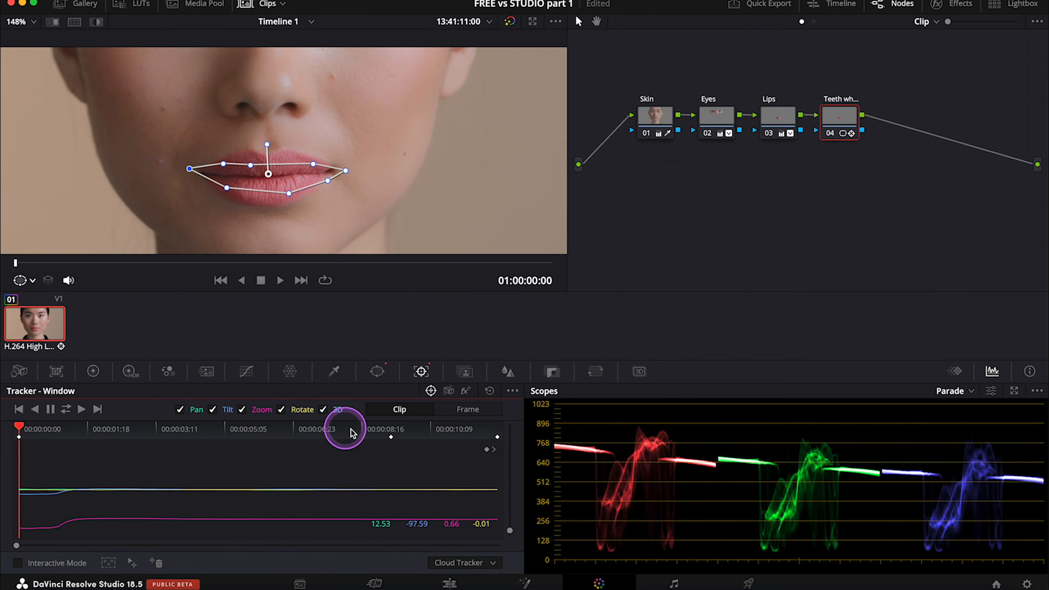
# At frame 01:00:09:01, key the teeth with the HSL qualifier in highlight view, using hue width 14.1 and luminance range 57.9 to 82.5
pyautogui.click(377, 430)
pyautogui.click(334, 371)
pyautogui.click(96, 22)
pyautogui.moveTo(240, 166); pyautogui.dragTo(304, 160)
pyautogui.moveTo(92, 447); pyautogui.dragTo(130, 448)
pyautogui.moveTo(266, 538); pyautogui.dragTo(322, 538)
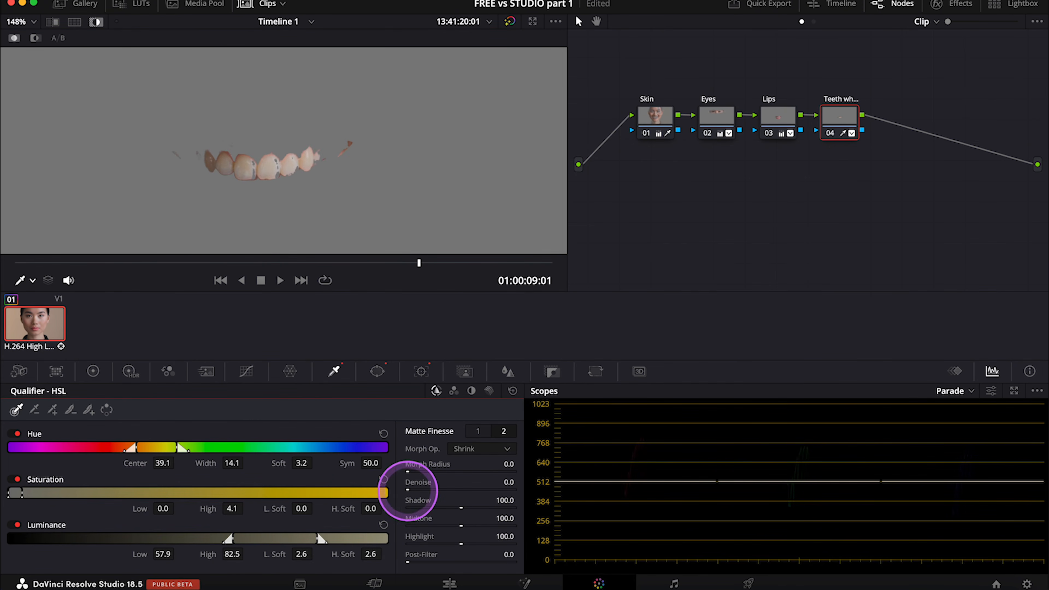
pyautogui.click(96, 22)
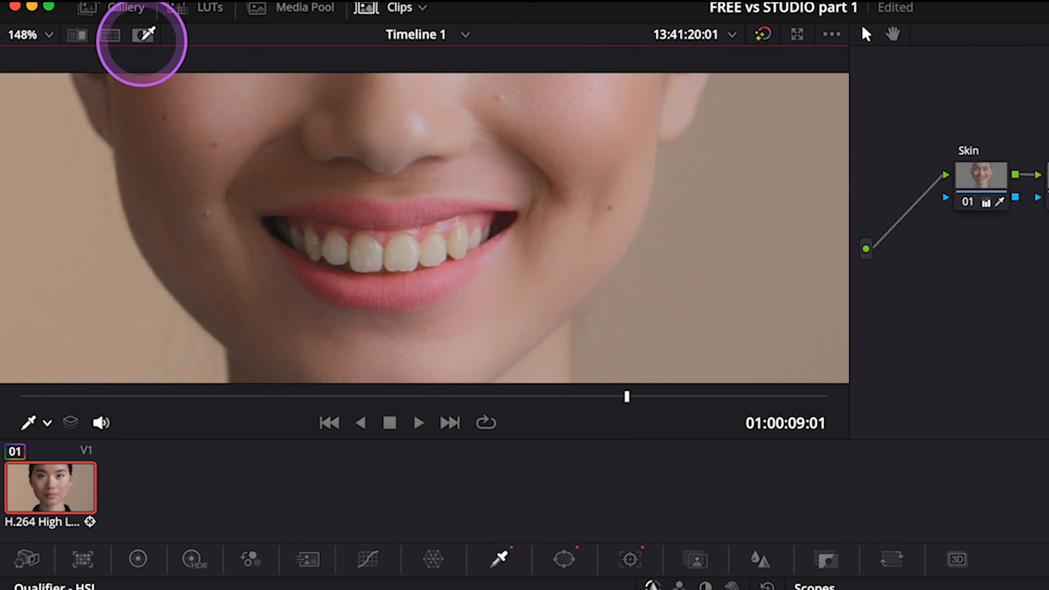
# Whiten the teeth with gamma at 0.03 luminance, 0.02 red, 0.03 green and 0.06 blue, and saturation at 38.80
pyautogui.moveTo(390, 239); pyautogui.dragTo(376, 267)
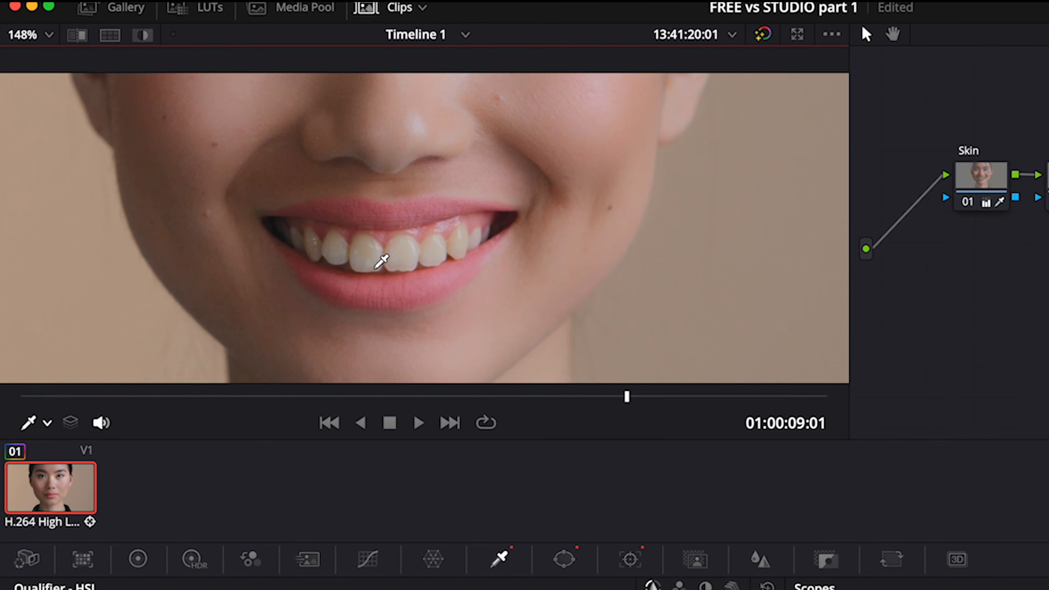
pyautogui.click(139, 560)
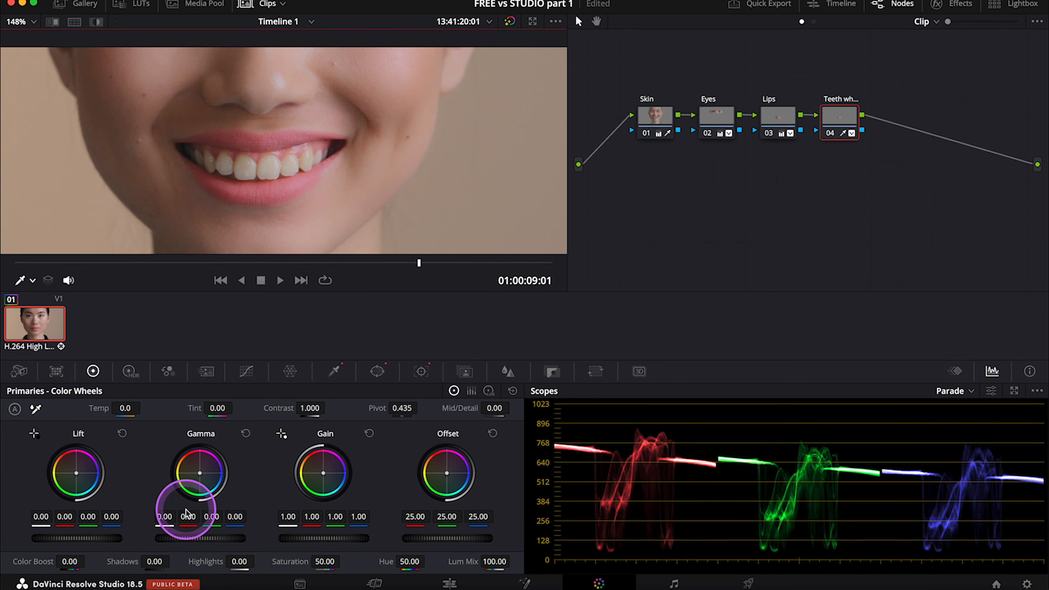
pyautogui.moveTo(209, 475); pyautogui.dragTo(215, 476)
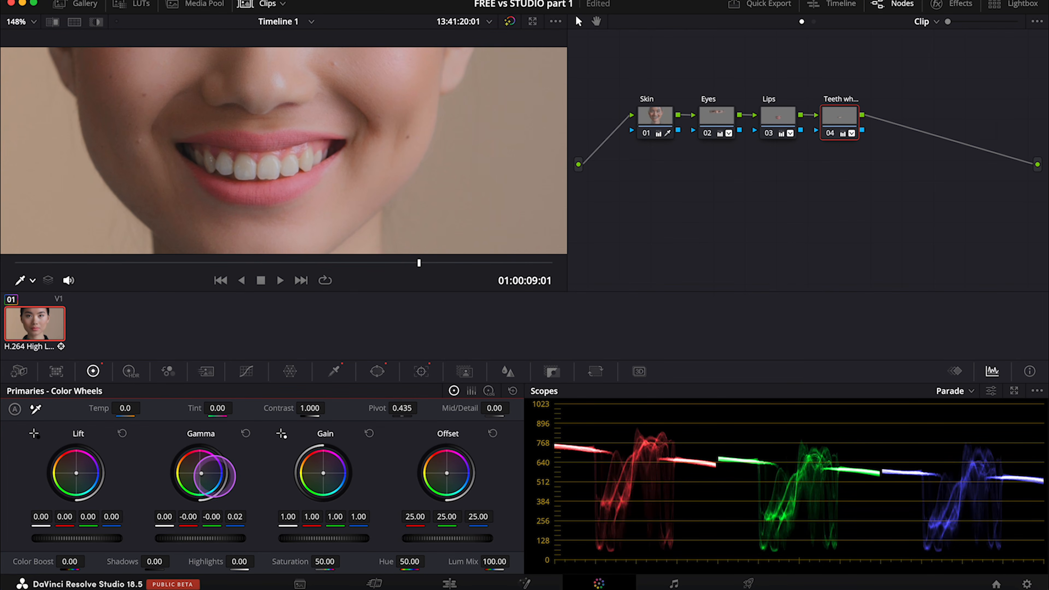
pyautogui.moveTo(196, 536); pyautogui.dragTo(265, 553)
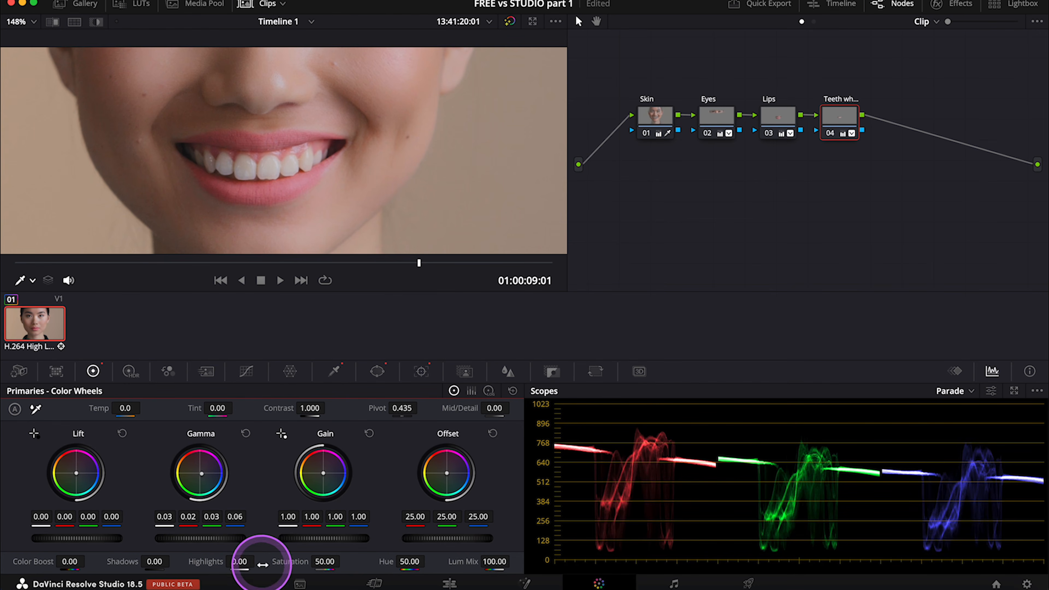
pyautogui.moveTo(325, 562); pyautogui.dragTo(250, 553)
pyautogui.moveTo(274, 557); pyautogui.dragTo(290, 561)
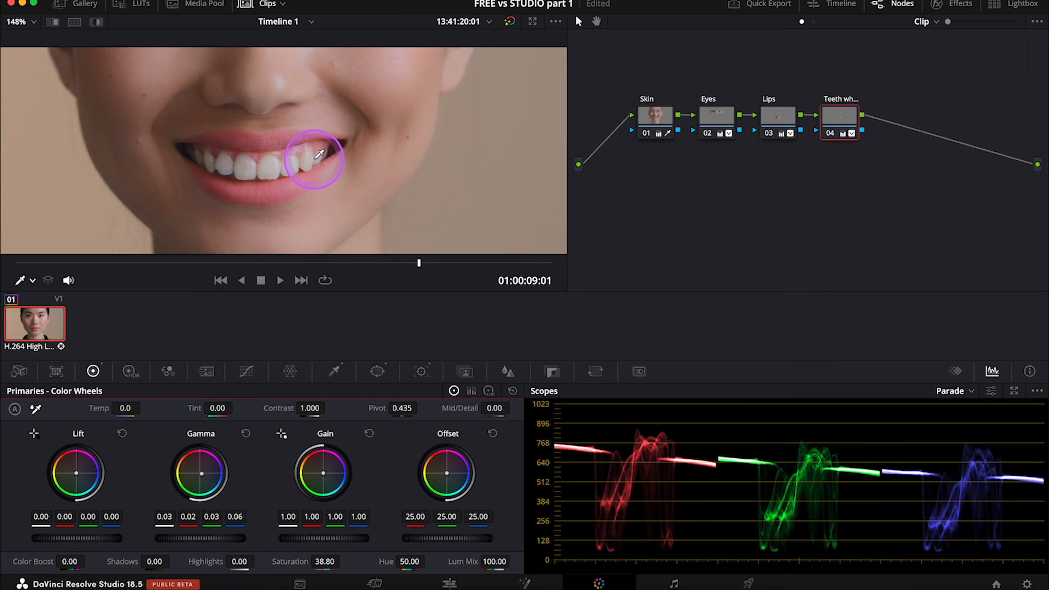
# Compare the teeth with the whitening node disabled and enabled, and examine the result on the whole face
pyautogui.press('super+d')
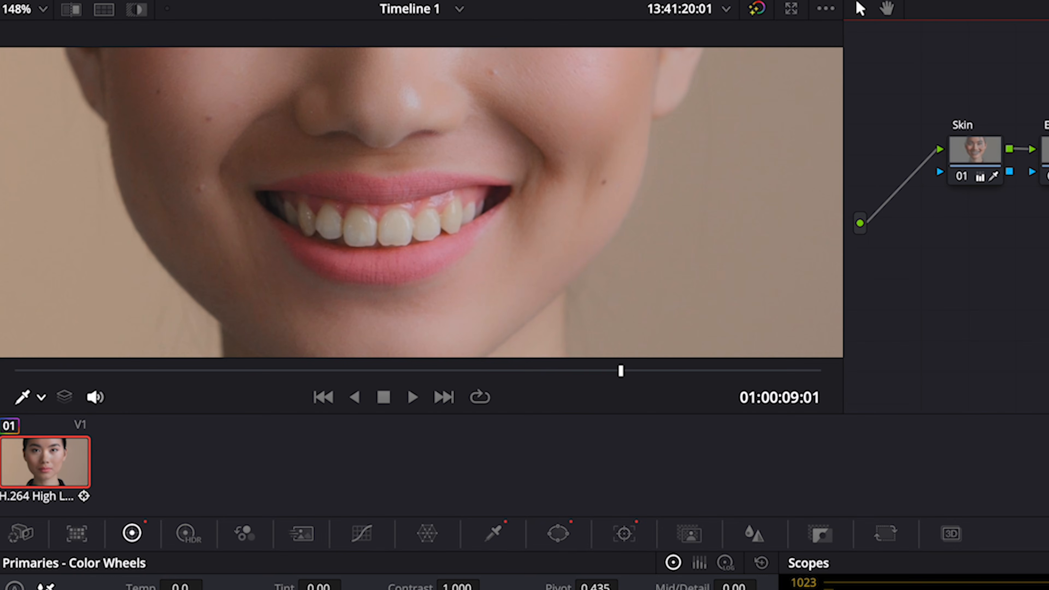
pyautogui.press('super+d')
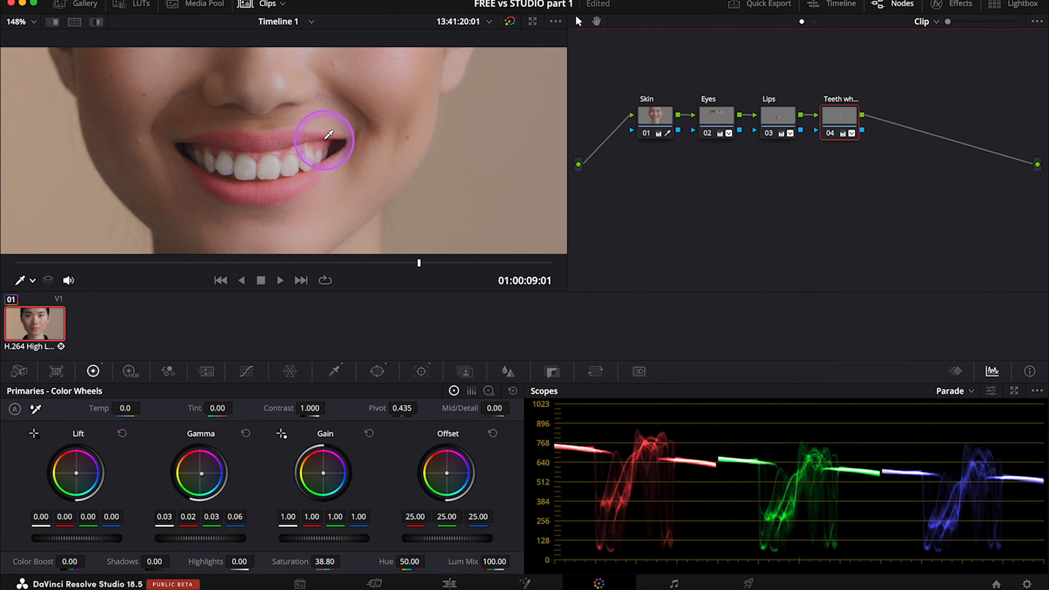
pyautogui.scroll(-3, 295, 110)
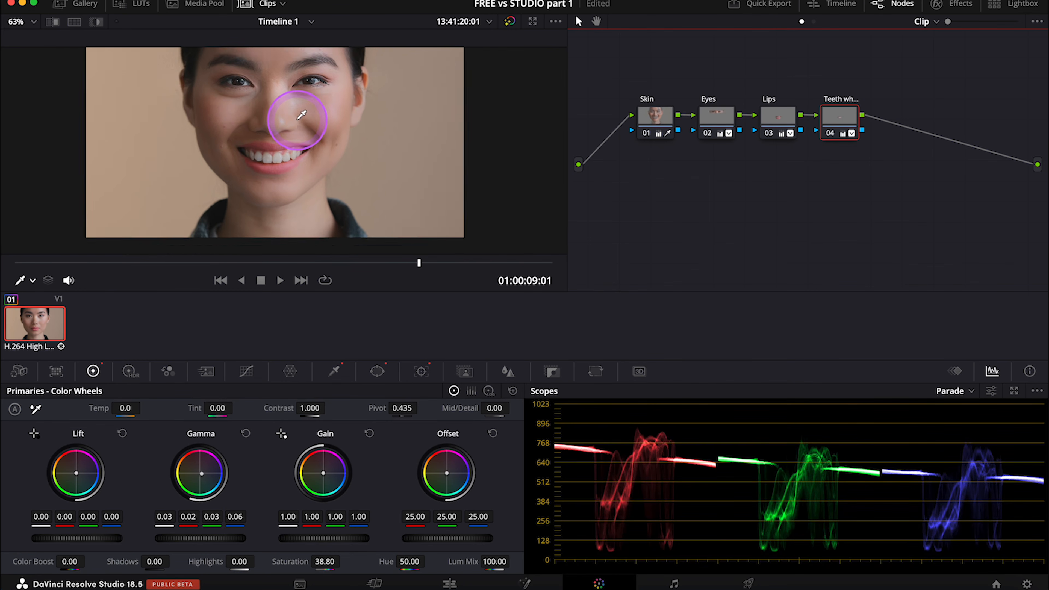
pyautogui.moveTo(306, 91); pyautogui.dragTo(297, 120)
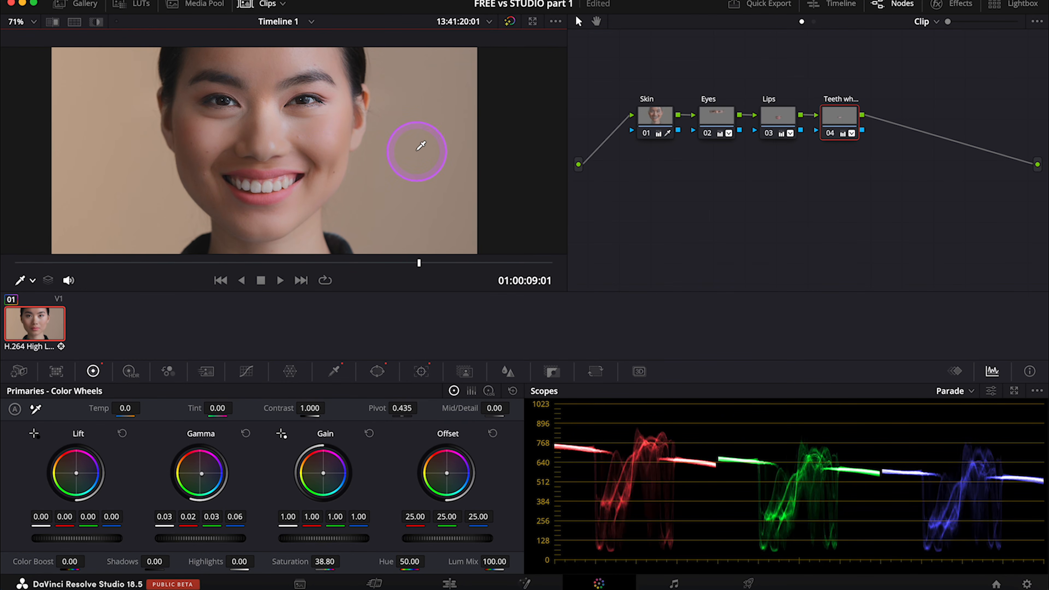